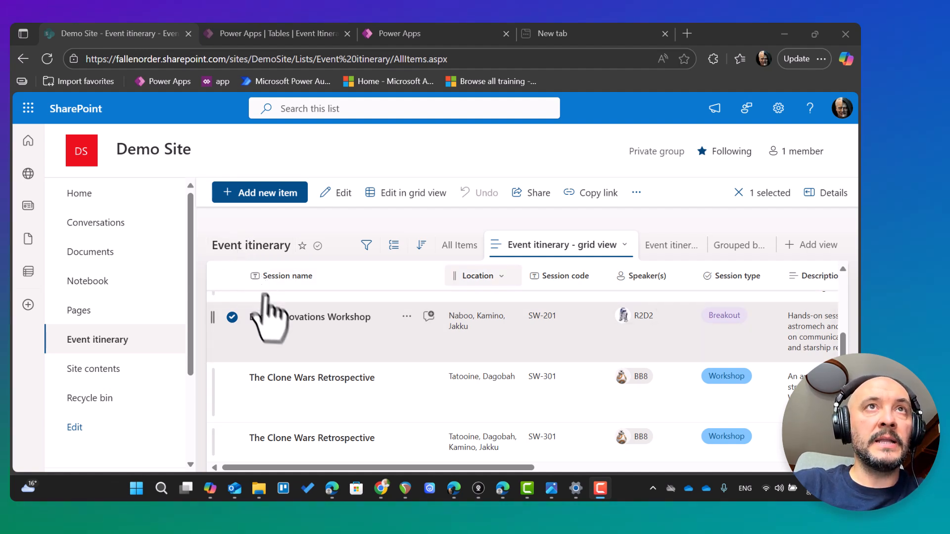
Open the Droid Innovations Workshop list item and examine the choices offered for its Location field.
{"action": "left_click", "coordinate": [278, 317]}
{"action": "left_click", "coordinate": [278, 317]}
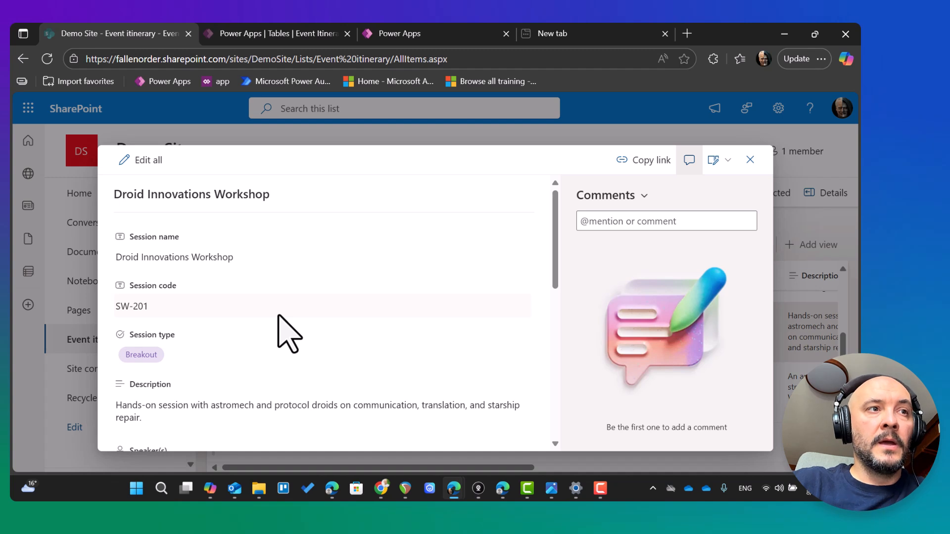
{"action": "scroll", "coordinate": [284, 334], "scroll_direction": "down", "scroll_amount": 5}
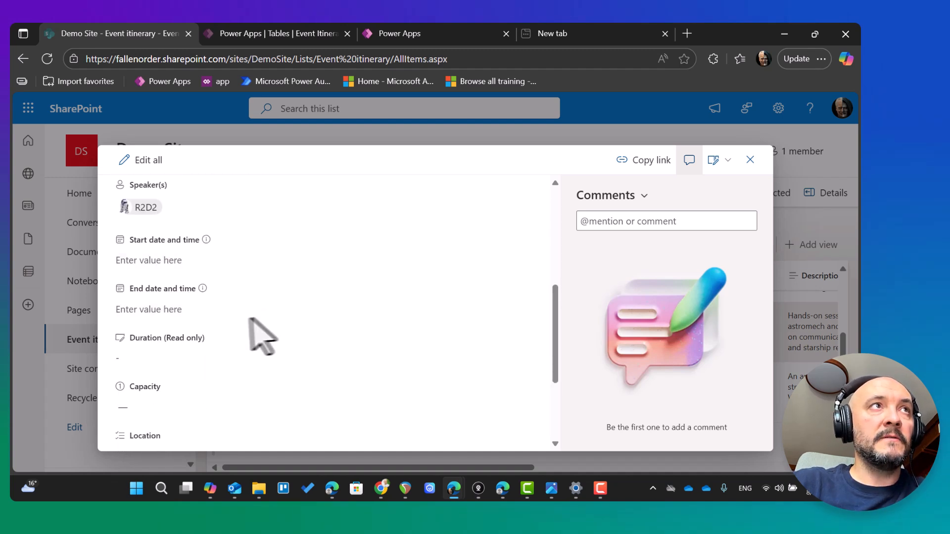
{"action": "scroll", "coordinate": [223, 341], "scroll_direction": "down", "scroll_amount": 3}
{"action": "left_click", "coordinate": [177, 324]}
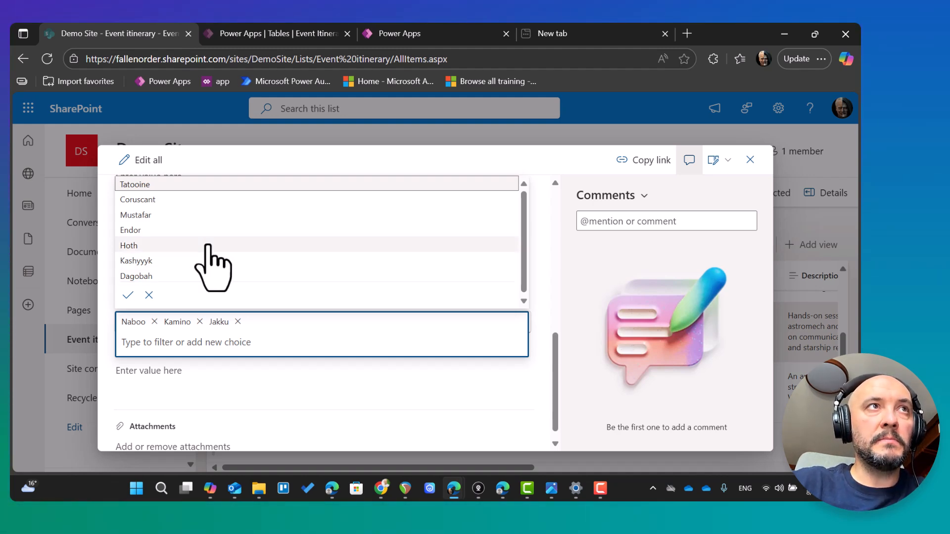
Switch to the Event Itinerary table in Power Apps and examine the Location column's multiple-choice and global choice settings.
{"action": "left_click", "coordinate": [256, 35]}
{"action": "scroll", "coordinate": [337, 334], "scroll_direction": "down", "scroll_amount": 5}
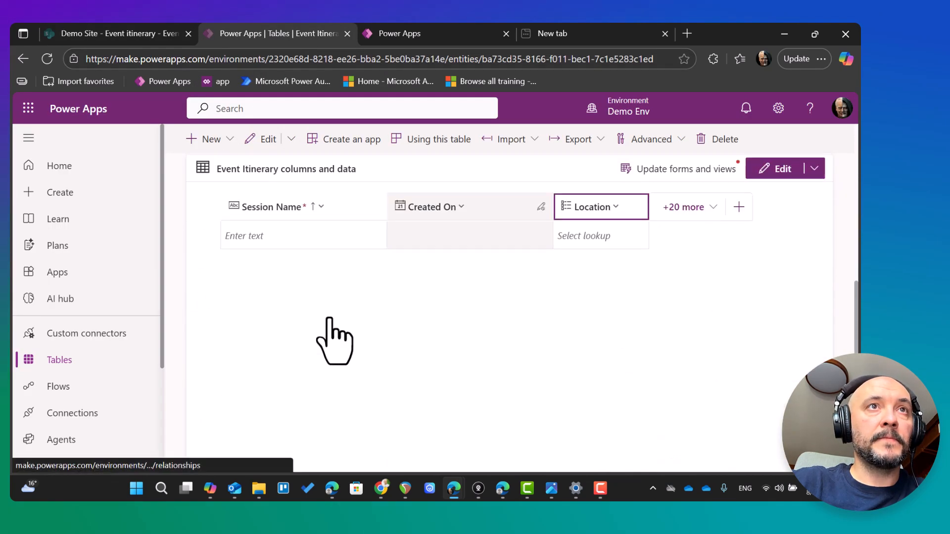
{"action": "left_click", "coordinate": [602, 208]}
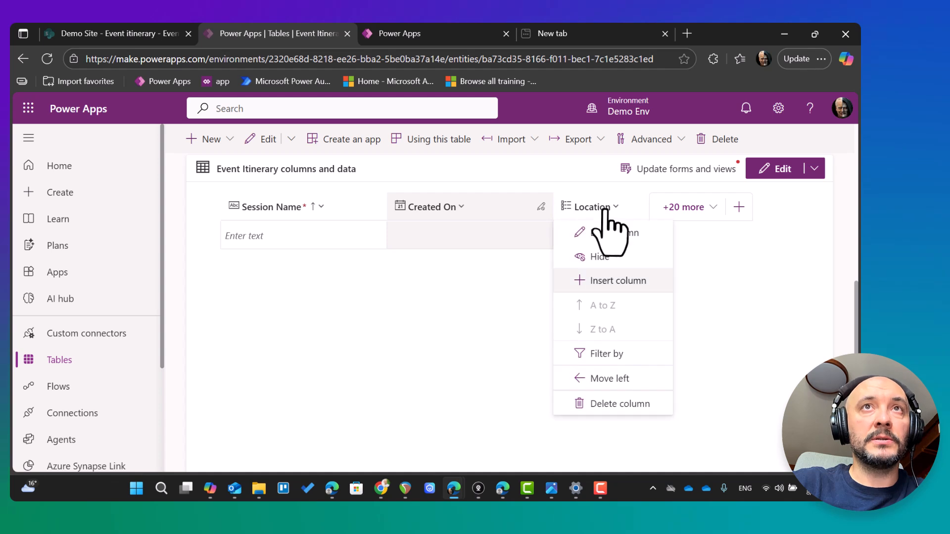
{"action": "left_click", "coordinate": [603, 233]}
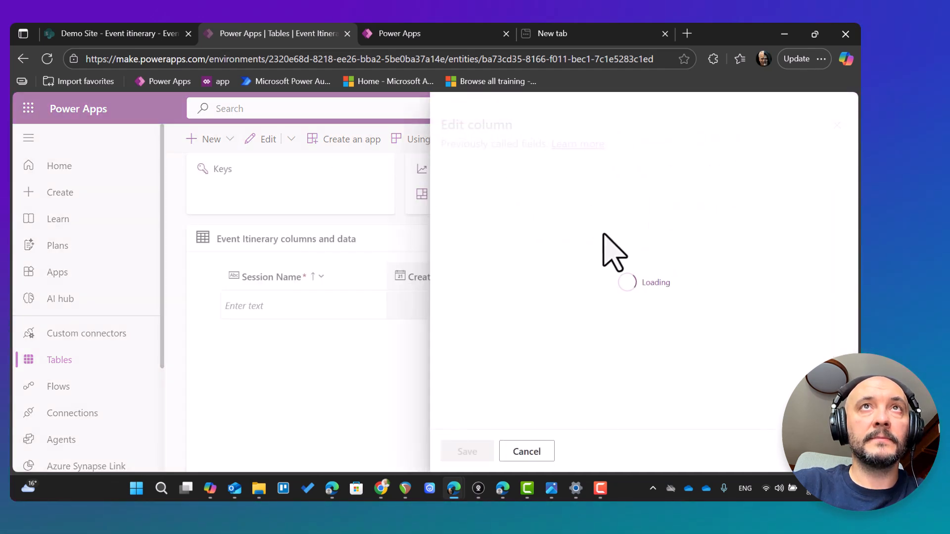
{"action": "scroll", "coordinate": [559, 292], "scroll_direction": "down", "scroll_amount": 5}
{"action": "scroll", "coordinate": [547, 304], "scroll_direction": "up", "scroll_amount": 1}
{"action": "scroll", "coordinate": [547, 307], "scroll_direction": "down", "scroll_amount": 2}
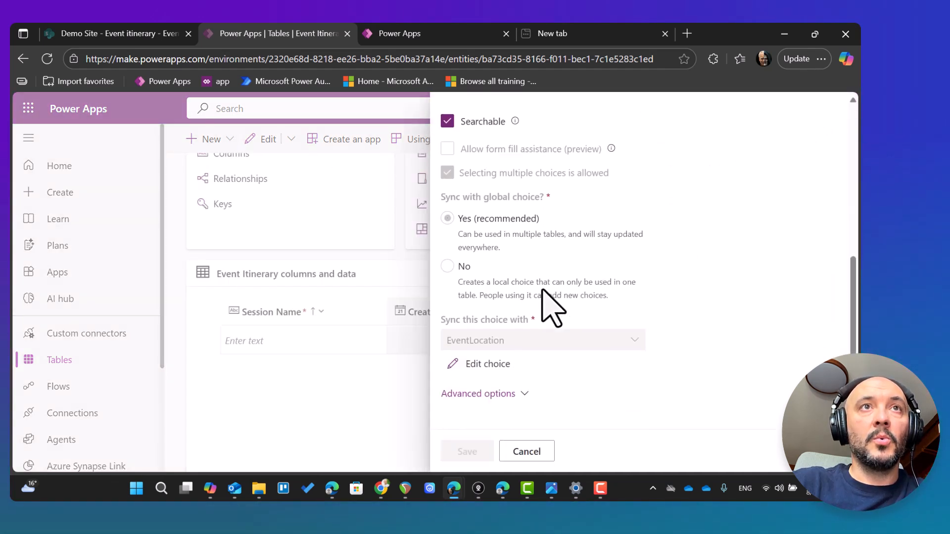
{"action": "scroll", "coordinate": [547, 309], "scroll_direction": "up", "scroll_amount": 1}
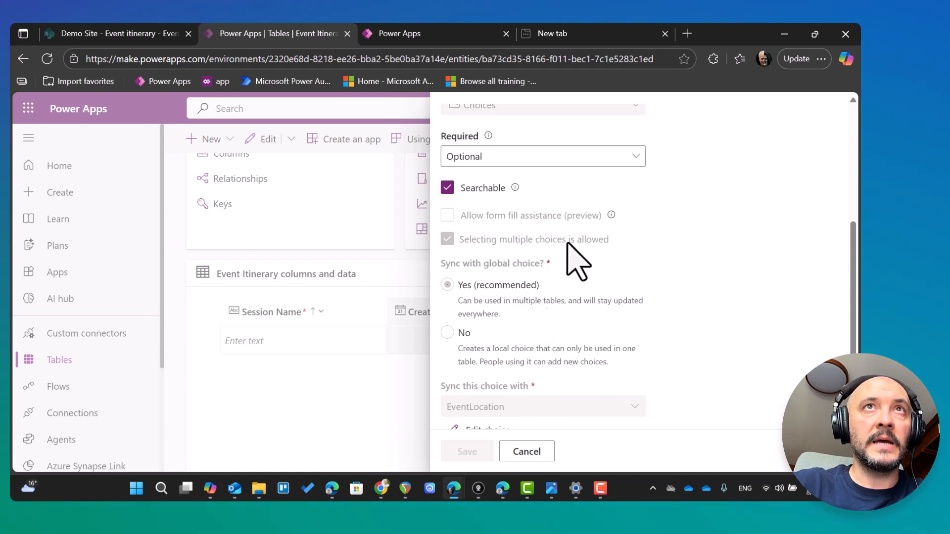
{"action": "scroll", "coordinate": [574, 258], "scroll_direction": "down", "scroll_amount": 2}
Open the EventLocation choice for editing and review its labels and their numeric values.
{"action": "left_click", "coordinate": [485, 369]}
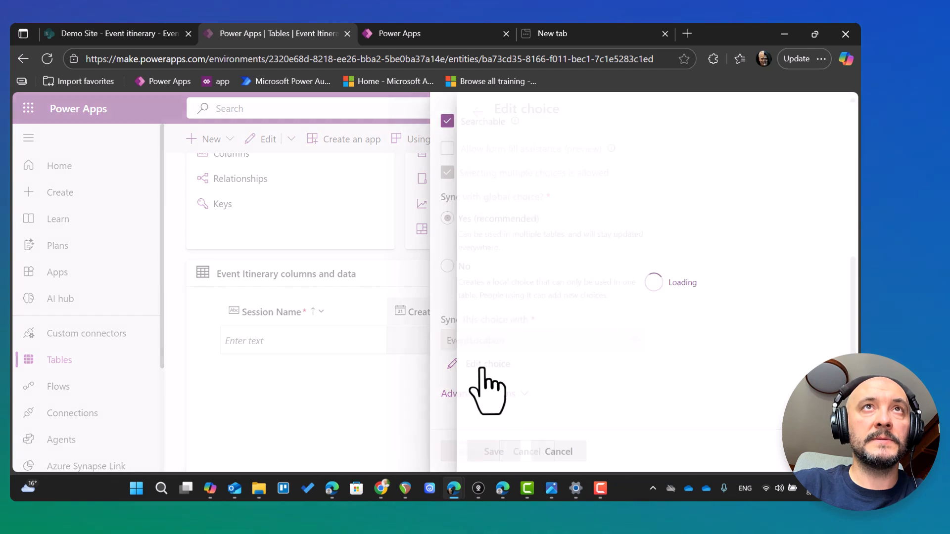
{"action": "scroll", "coordinate": [601, 220], "scroll_direction": "down", "scroll_amount": 3}
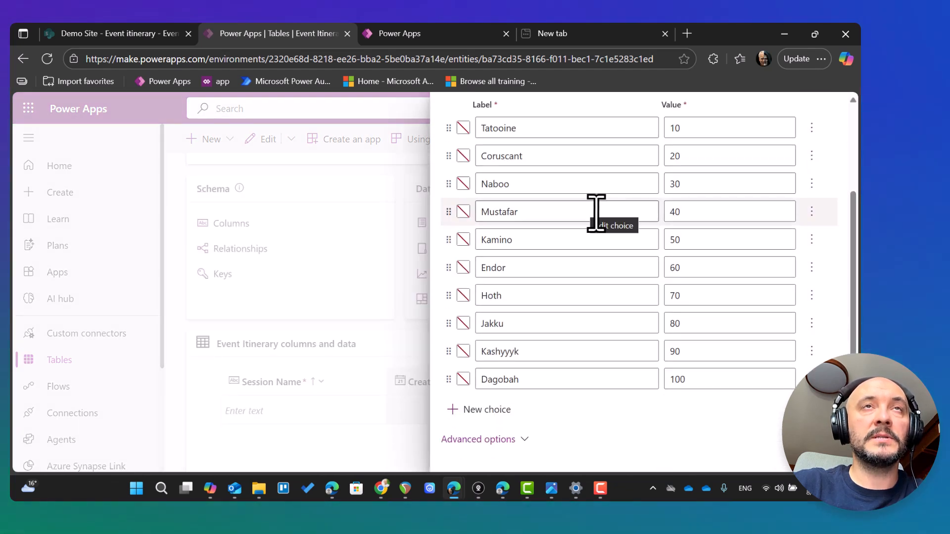
{"action": "scroll", "coordinate": [597, 212], "scroll_direction": "up", "scroll_amount": 3}
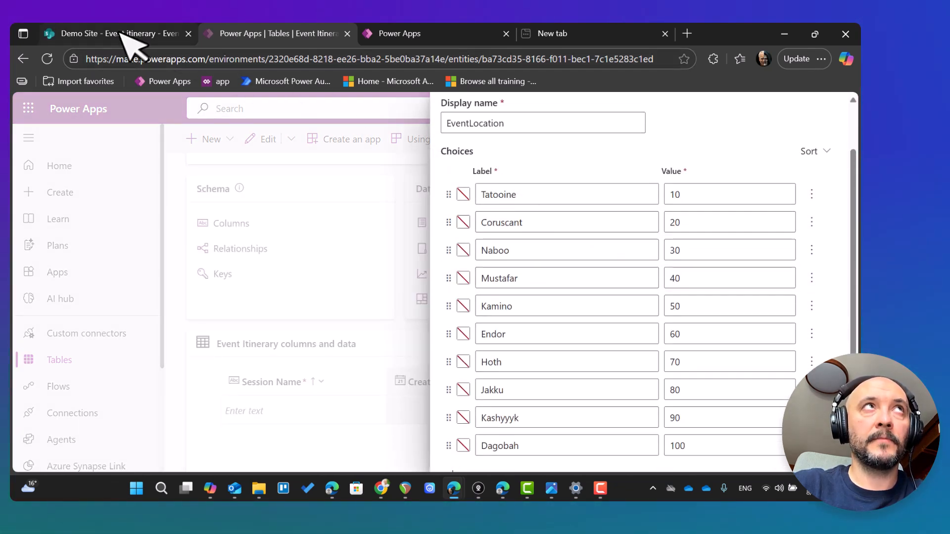
{"action": "mouse_move", "coordinate": [119, 33]}
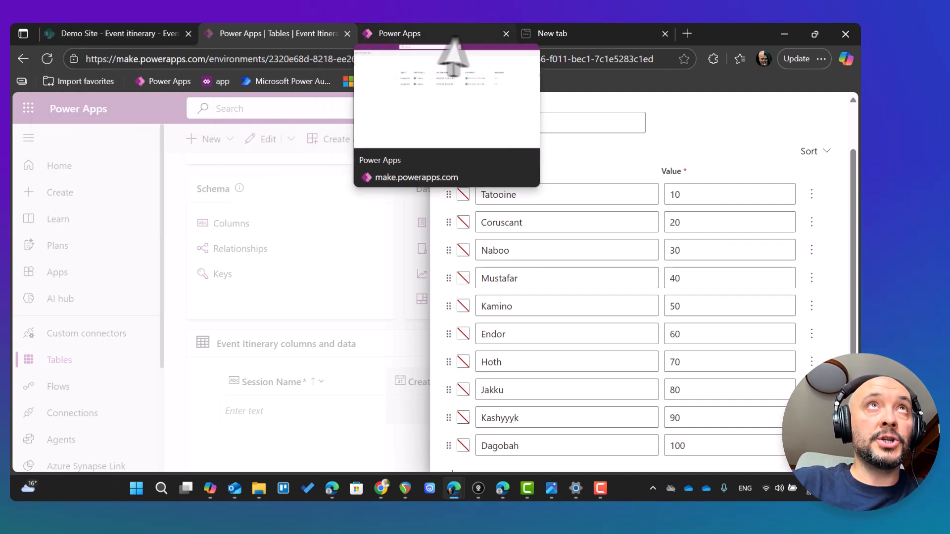
Create a new dataflow named Event Sync in the other Power Apps page.
{"action": "left_click", "coordinate": [435, 34]}
{"action": "left_click", "coordinate": [224, 139]}
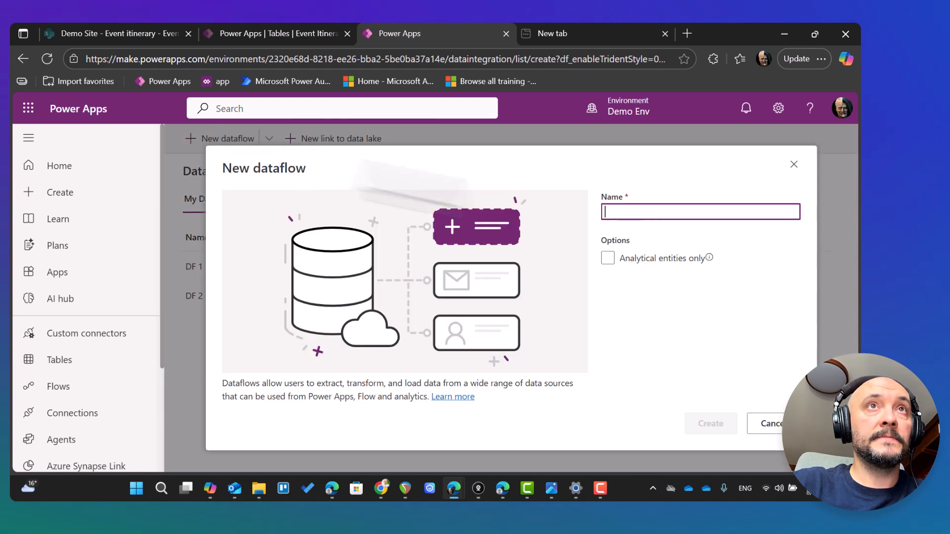
{"action": "type", "text": "Event Synv"}
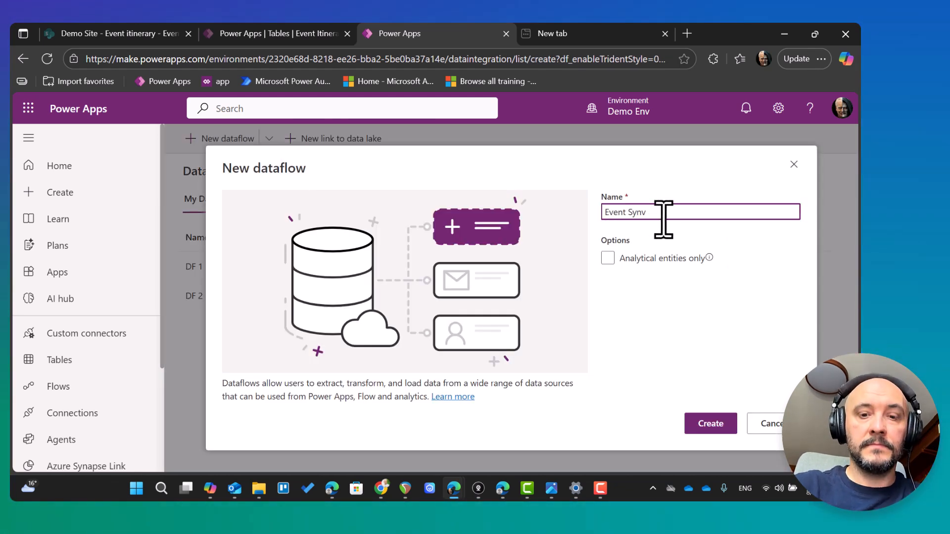
{"action": "key", "text": "BackSpace"}
{"action": "type", "text": "c"}
{"action": "left_click", "coordinate": [710, 424]}
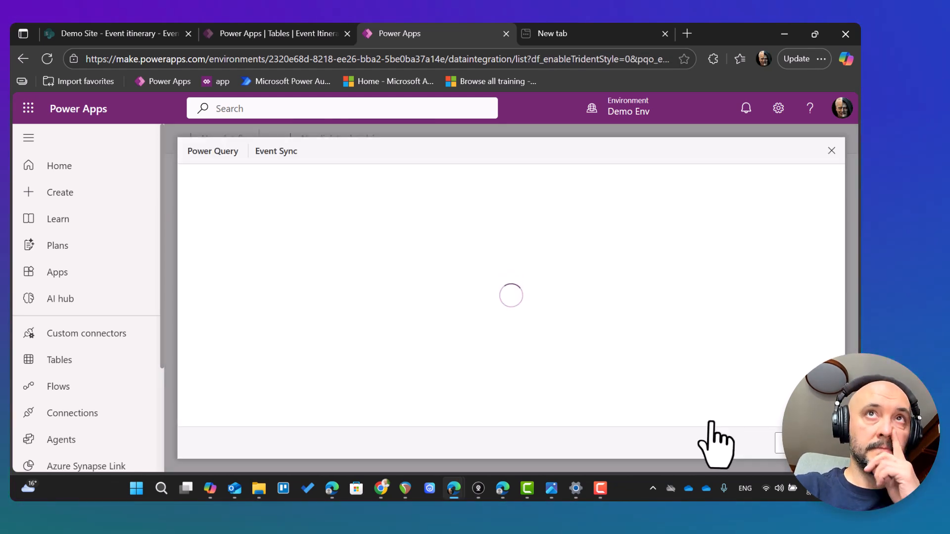
Search the data sources for sharepoint and choose SharePoint Online list as the dataflow's source.
{"action": "left_click", "coordinate": [782, 275]}
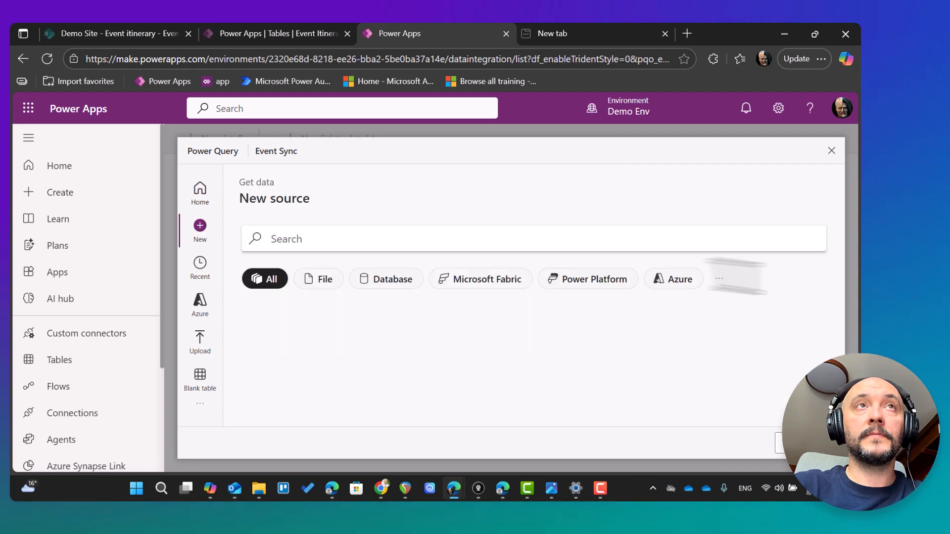
{"action": "left_click", "coordinate": [405, 238]}
{"action": "type", "text": "sharepoint"}
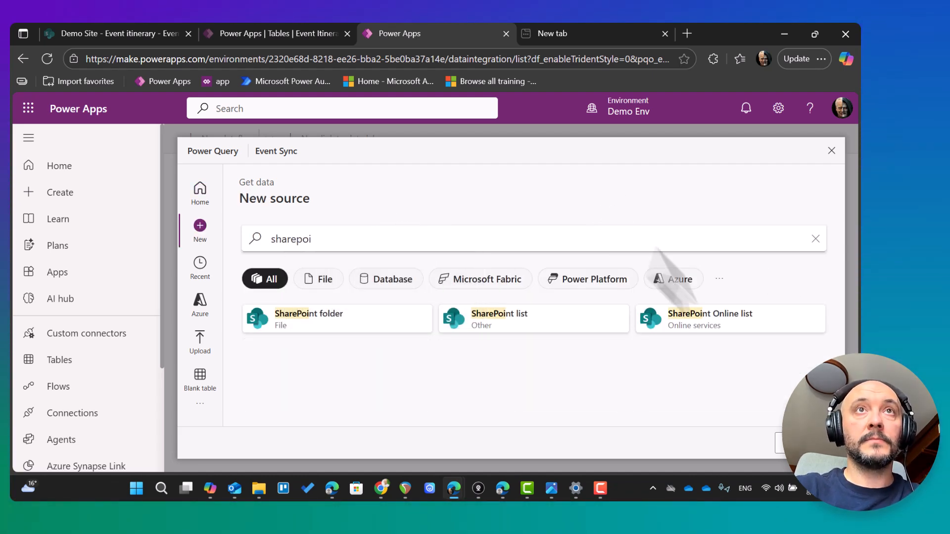
{"action": "left_click", "coordinate": [720, 320]}
Copy the Demo Site link from SharePoint and connect the dataflow using it as the site URL.
{"action": "left_click", "coordinate": [106, 34]}
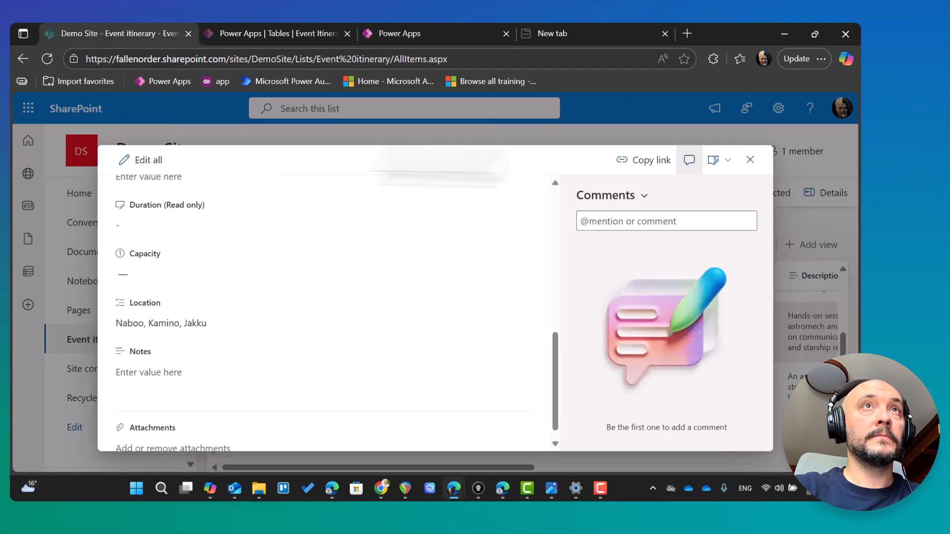
{"action": "key", "text": "Escape"}
{"action": "right_click", "coordinate": [80, 157]}
{"action": "left_click", "coordinate": [120, 293]}
{"action": "left_click", "coordinate": [391, 34]}
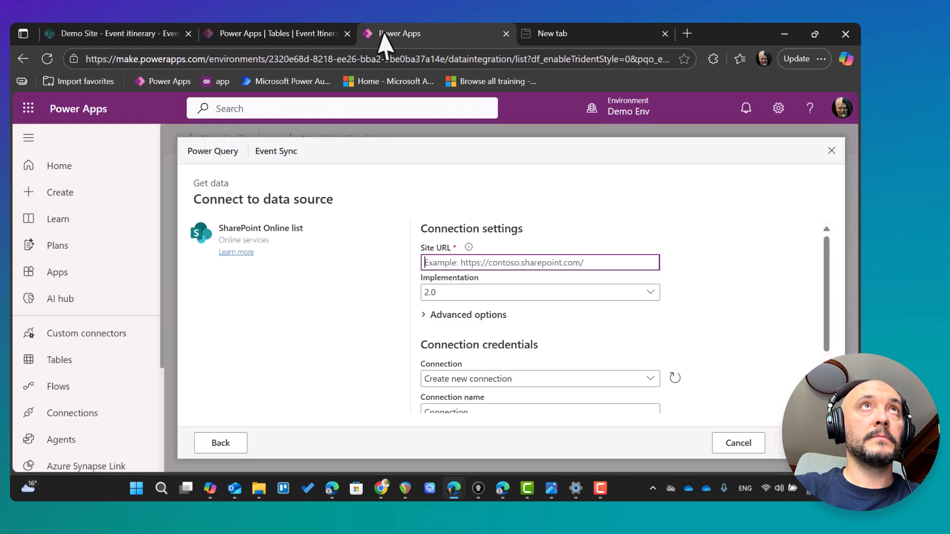
{"action": "left_click", "coordinate": [464, 260]}
{"action": "key", "text": "ctrl+v"}
{"action": "left_click", "coordinate": [791, 442]}
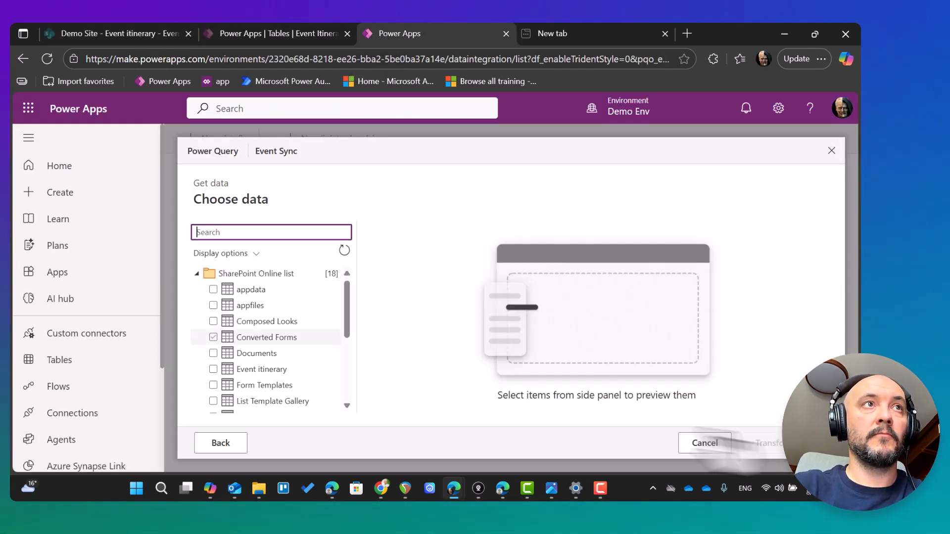
Load the Event itinerary list for transformation and expand its Location column to new rows.
{"action": "left_click", "coordinate": [213, 369]}
{"action": "left_click", "coordinate": [774, 453]}
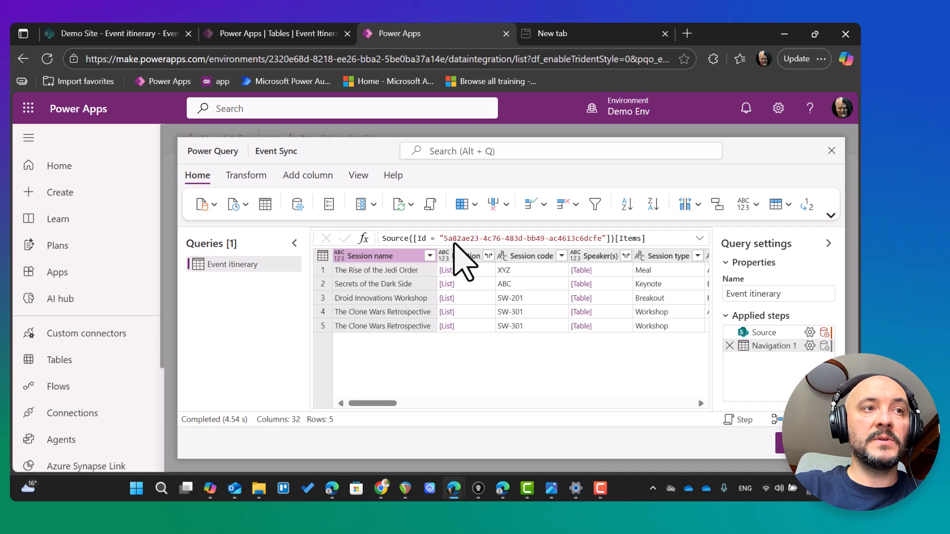
{"action": "left_click", "coordinate": [489, 256]}
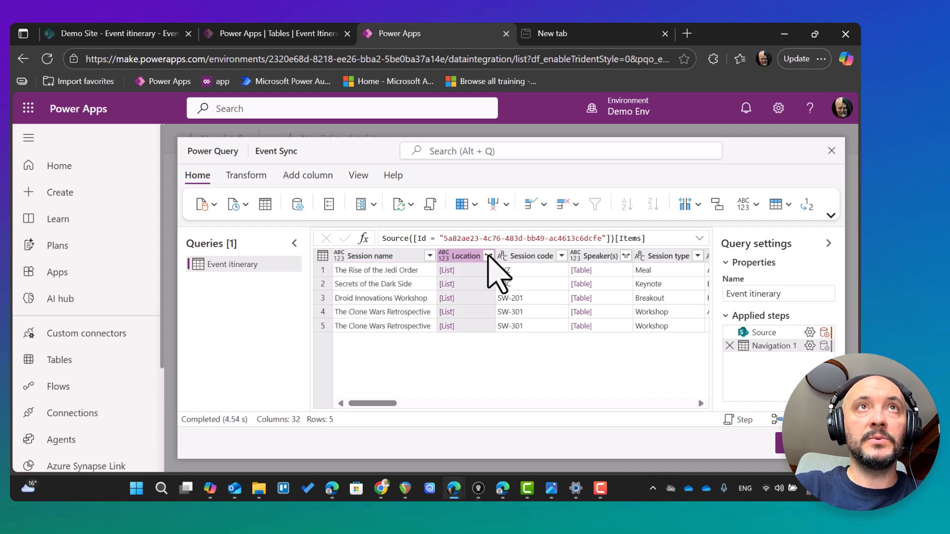
{"action": "left_click", "coordinate": [488, 262]}
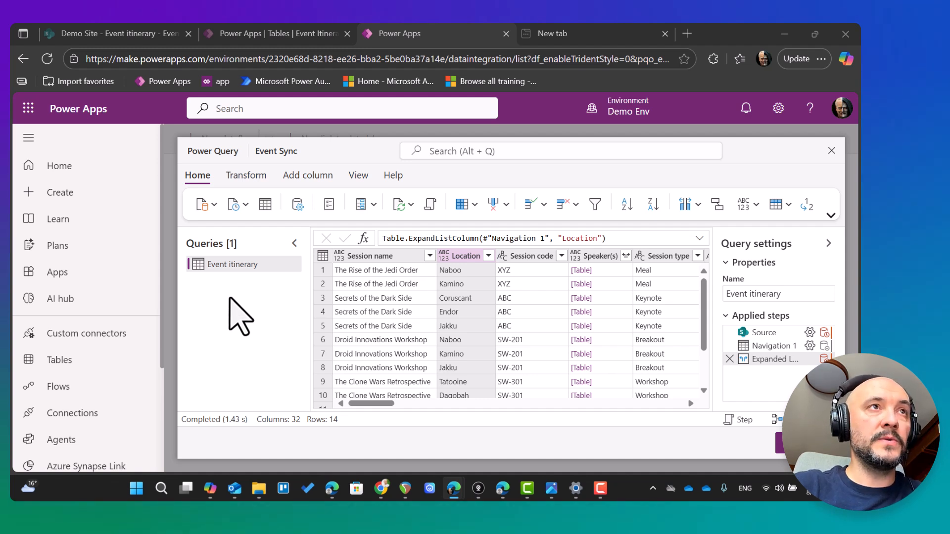
Add a blank query defining a ChoiceLookup table that pairs OptionValue 10 to 100 with OptionLabel Tatooine to Dagobah, matching the EventLocation choices.
{"action": "right_click", "coordinate": [230, 298]}
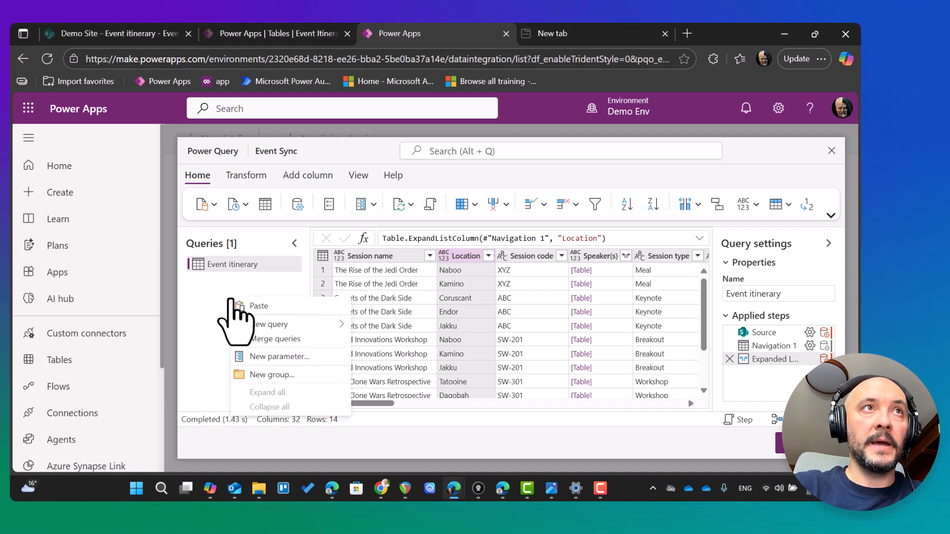
{"action": "mouse_move", "coordinate": [275, 324]}
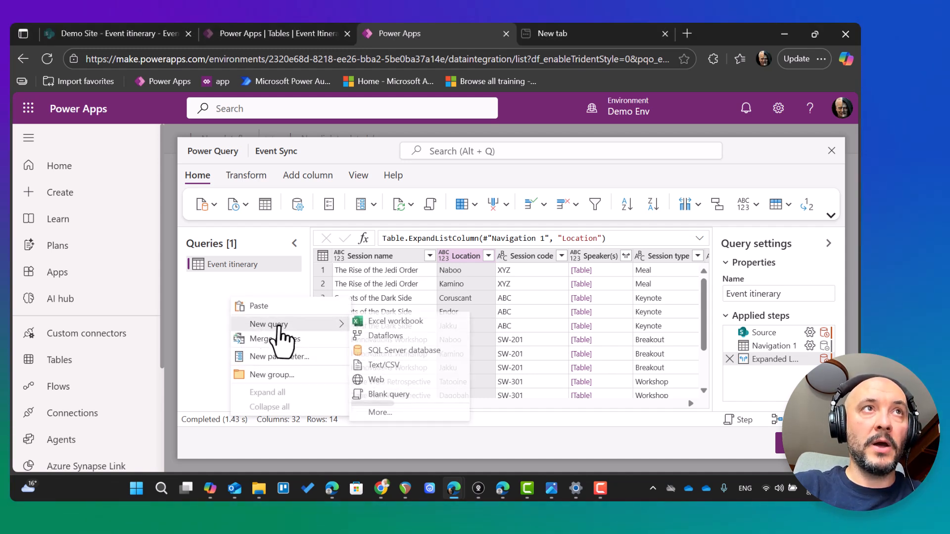
{"action": "left_click", "coordinate": [393, 394]}
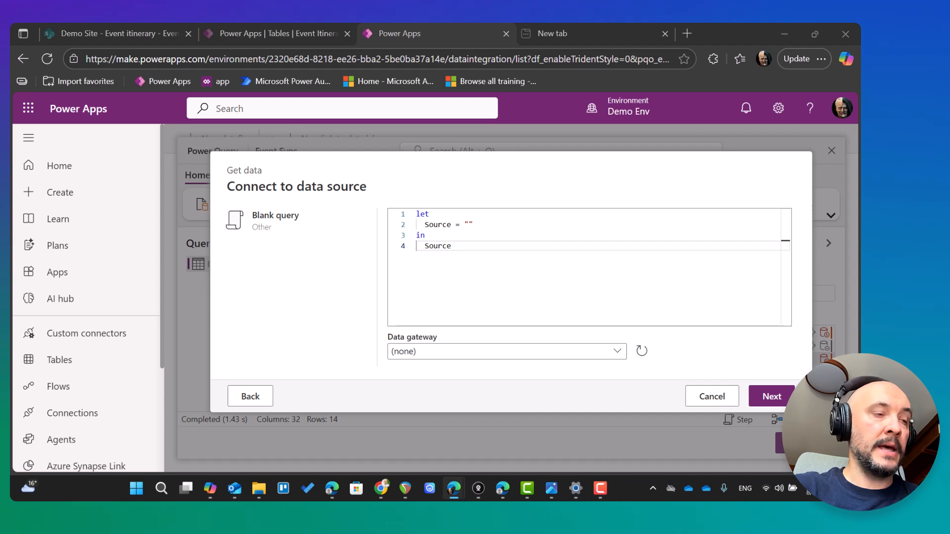
{"action": "left_click", "coordinate": [435, 246]}
{"action": "key", "text": "ctrl+a"}
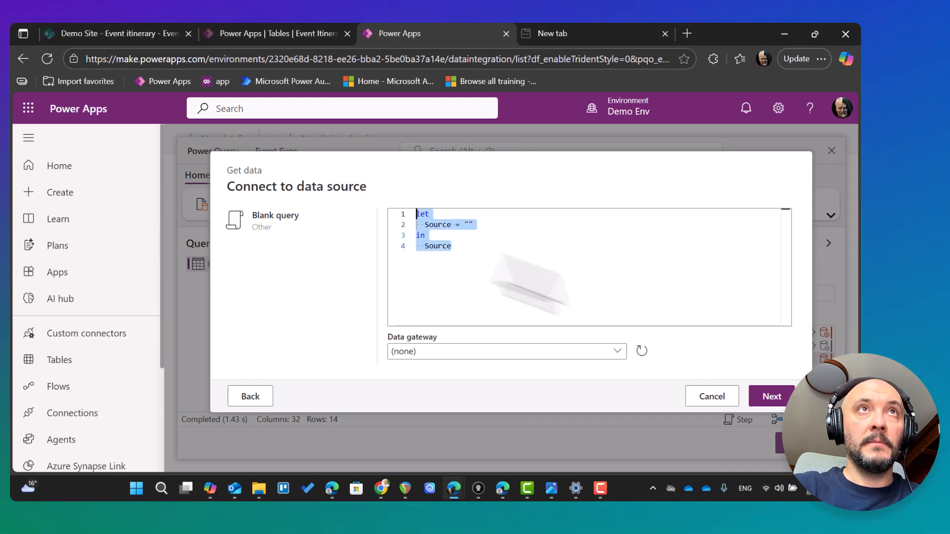
{"action": "key", "text": "ctrl+v"}
{"action": "scroll", "coordinate": [602, 289], "scroll_direction": "up", "scroll_amount": 5}
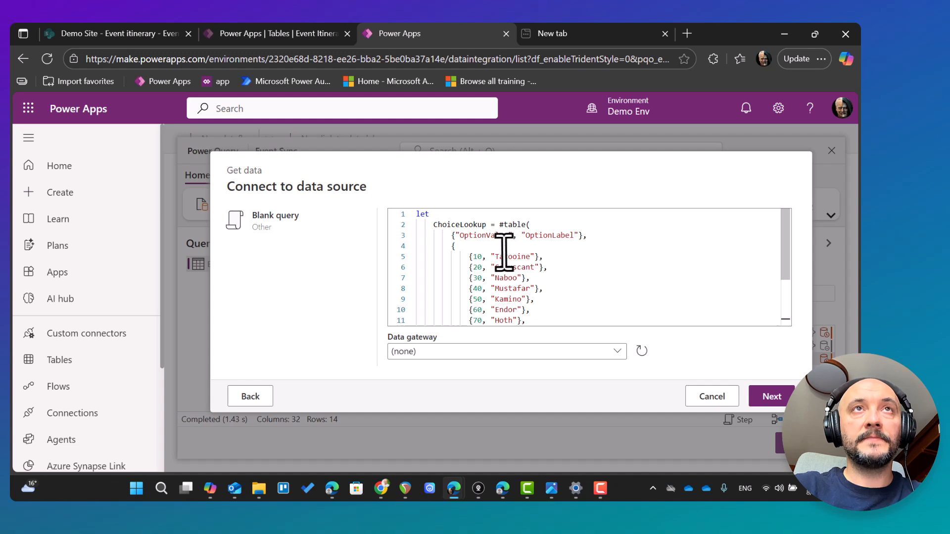
{"action": "scroll", "coordinate": [504, 253], "scroll_direction": "down", "scroll_amount": 3}
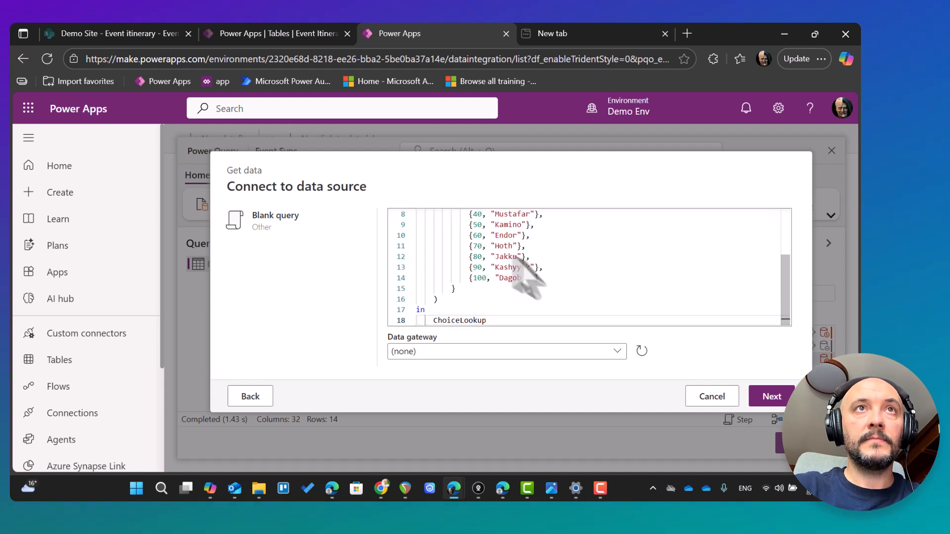
{"action": "left_click", "coordinate": [769, 396]}
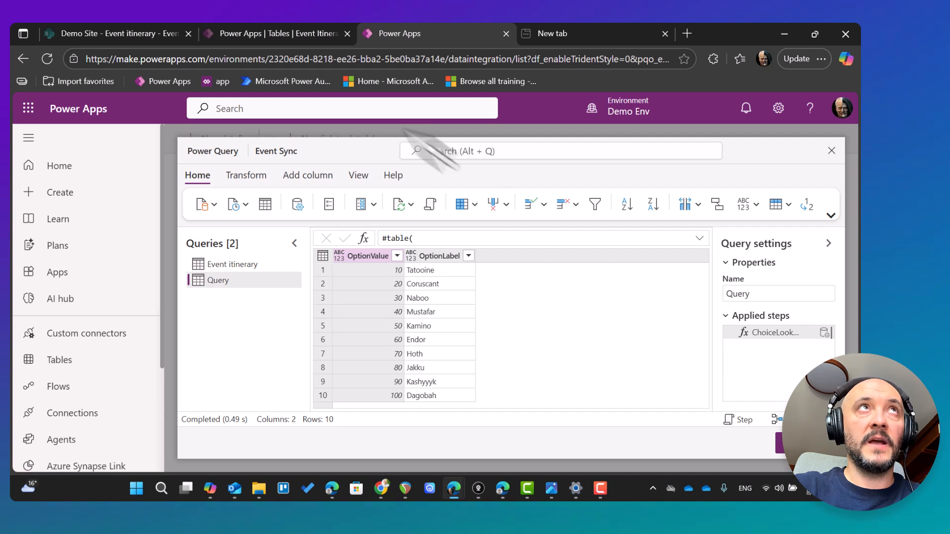
Compare the lookup query with the EventLocation choice values and with the expanded locations in the Event itinerary query.
{"action": "left_click", "coordinate": [269, 35]}
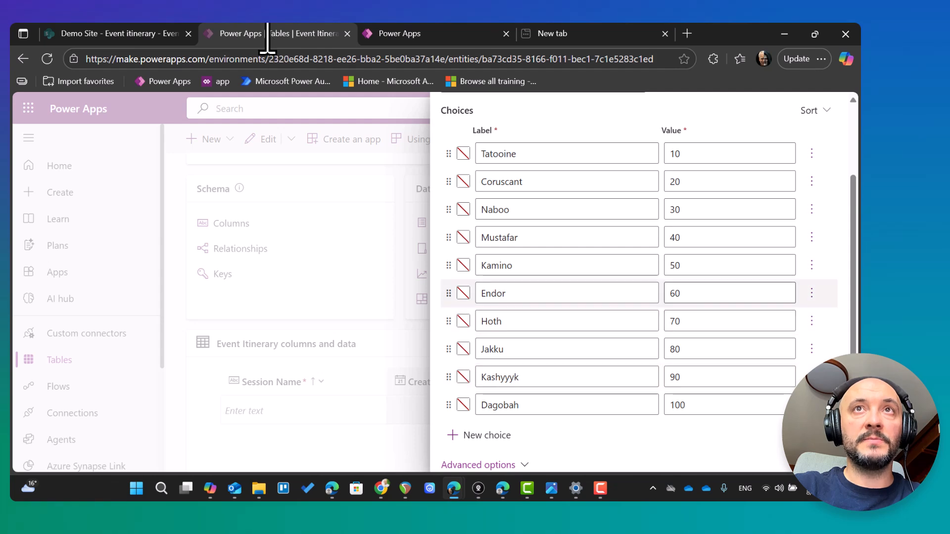
{"action": "left_click", "coordinate": [414, 32]}
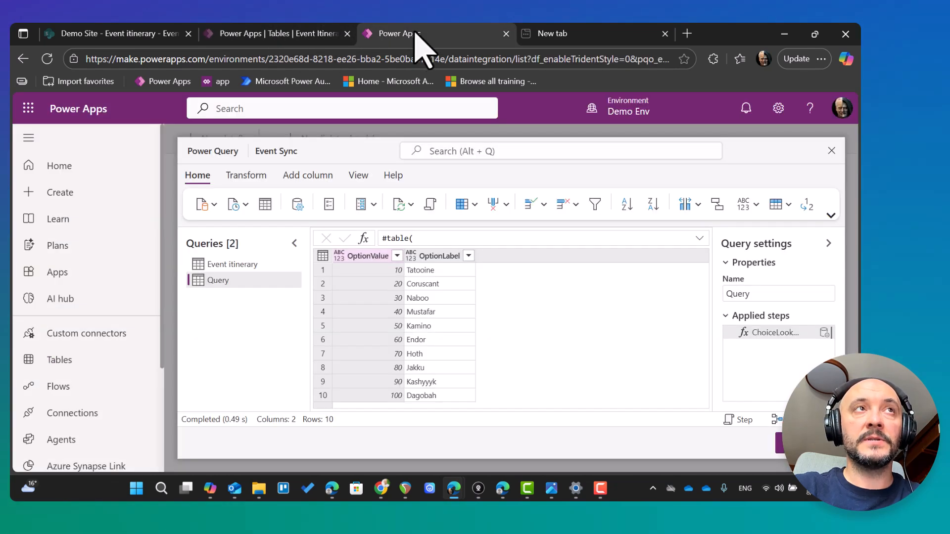
{"action": "left_click", "coordinate": [229, 265]}
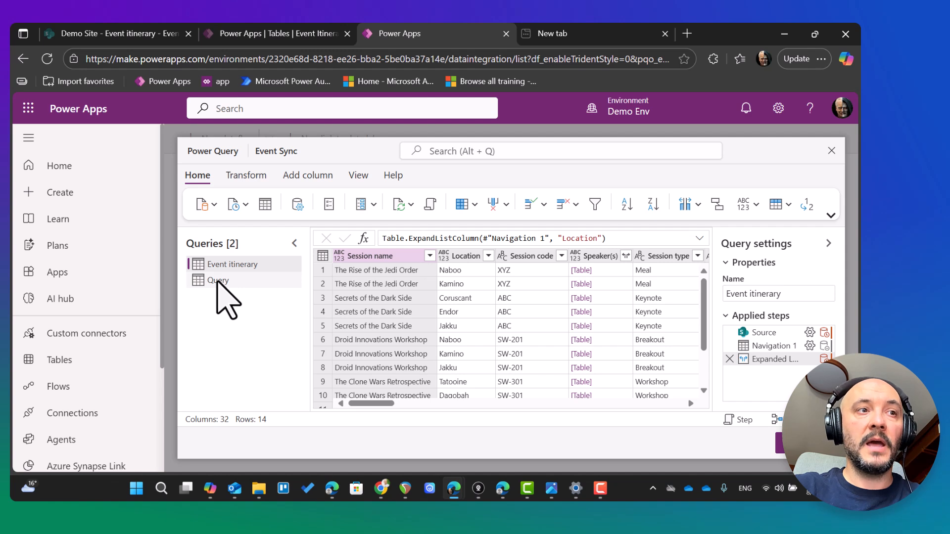
{"action": "left_click", "coordinate": [217, 281]}
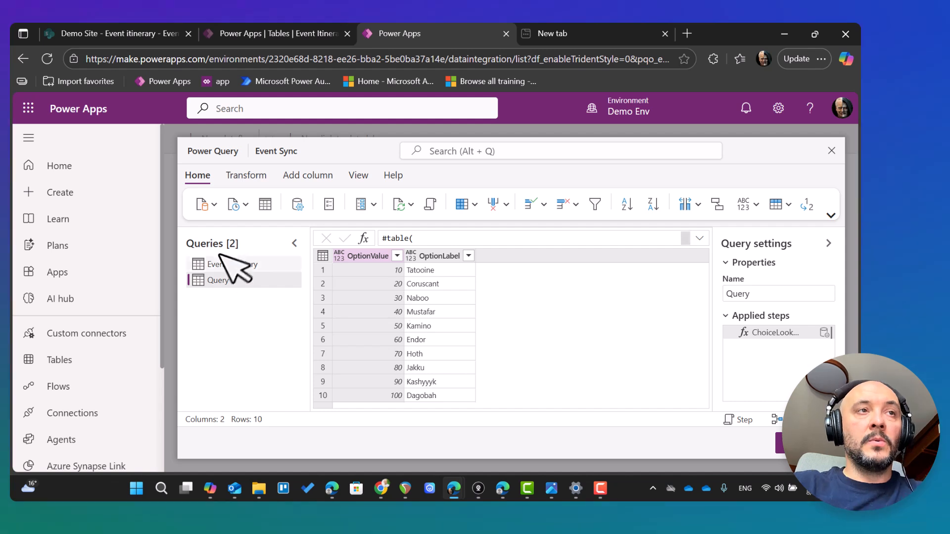
{"action": "left_click", "coordinate": [231, 265]}
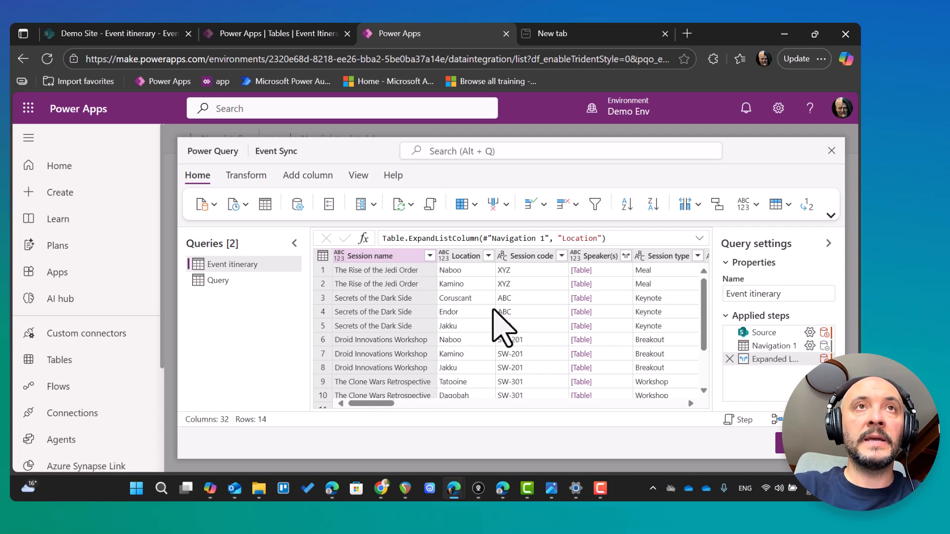
Merge the Event itinerary query with the lookup Query as a left outer join, matching Location to OptionLabel.
{"action": "left_click_drag", "start_coordinate": [371, 403], "coordinate": [377, 403]}
{"action": "key", "text": "ctrl+minus"}
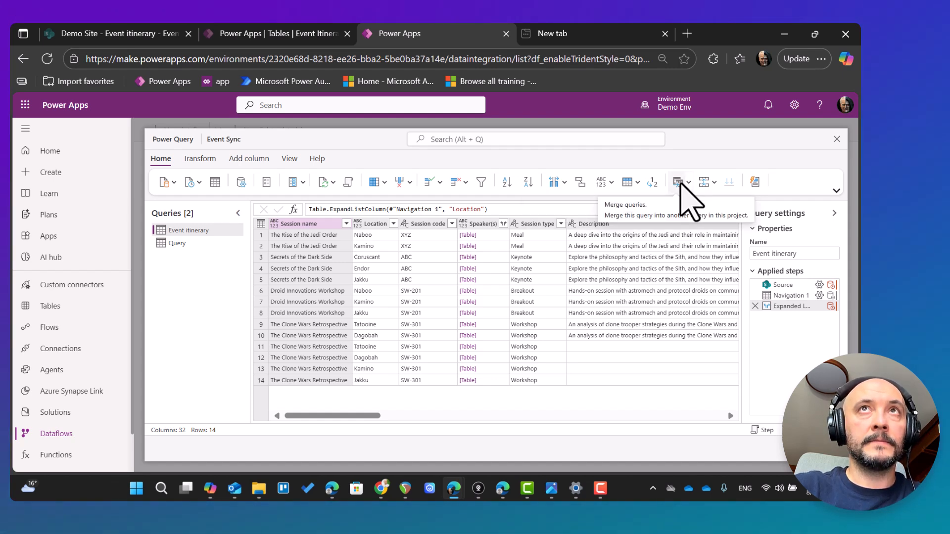
{"action": "left_click", "coordinate": [679, 183]}
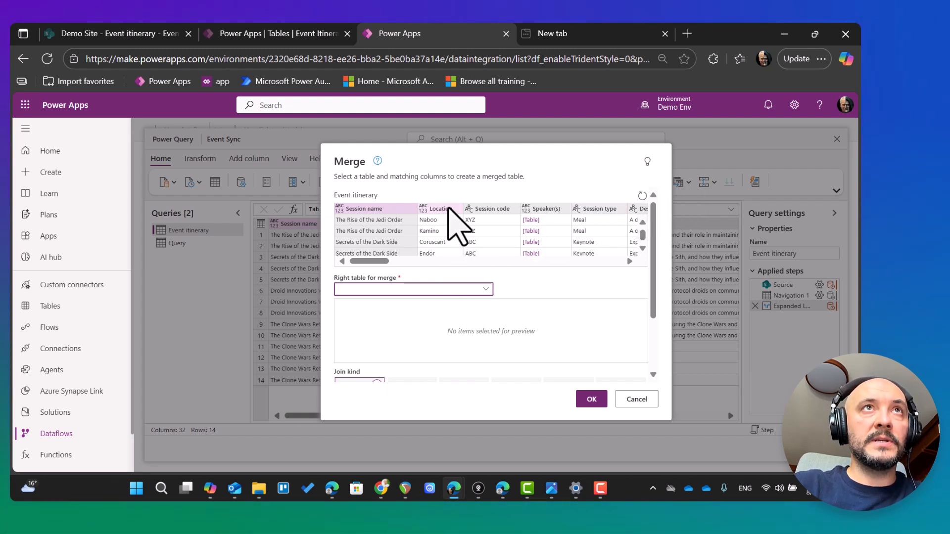
{"action": "left_click", "coordinate": [449, 209]}
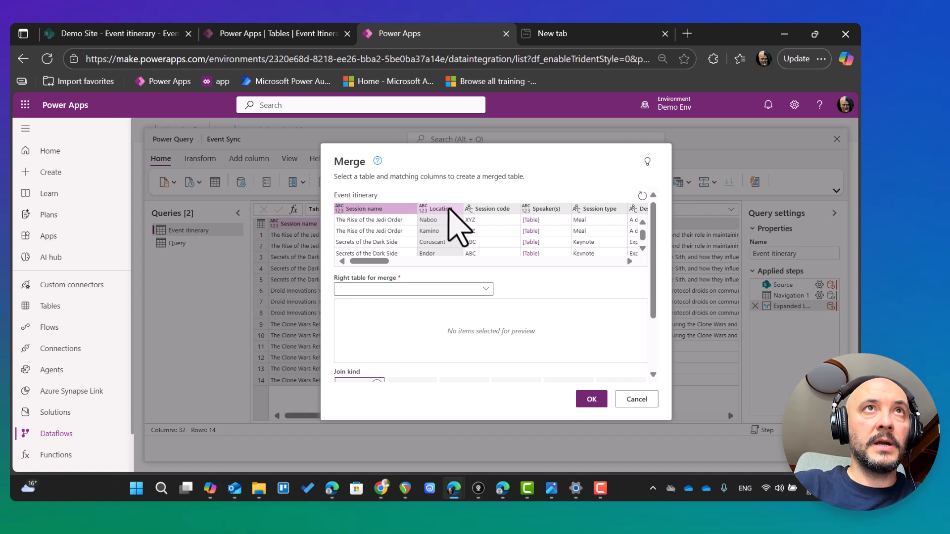
{"action": "left_click", "coordinate": [489, 289]}
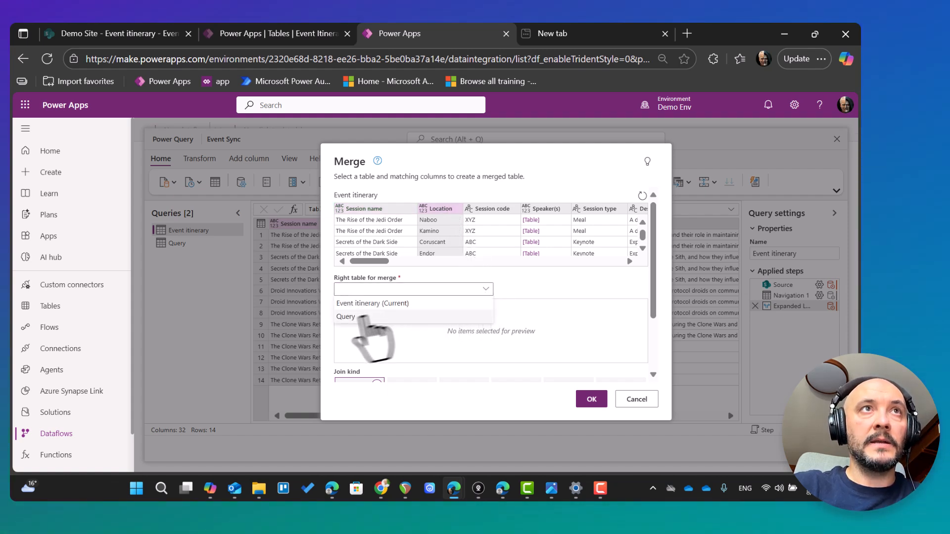
{"action": "left_click", "coordinate": [350, 320]}
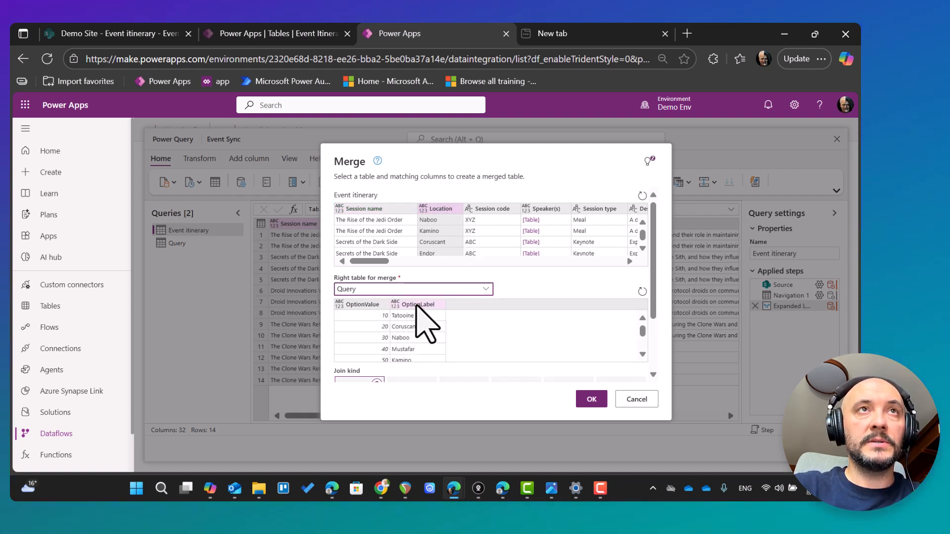
{"action": "left_click", "coordinate": [418, 316]}
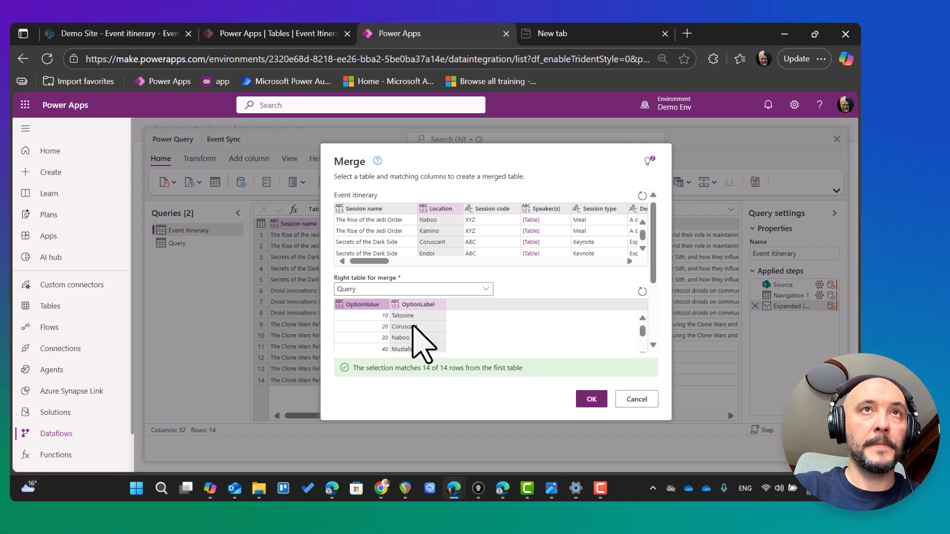
{"action": "left_click", "coordinate": [591, 398]}
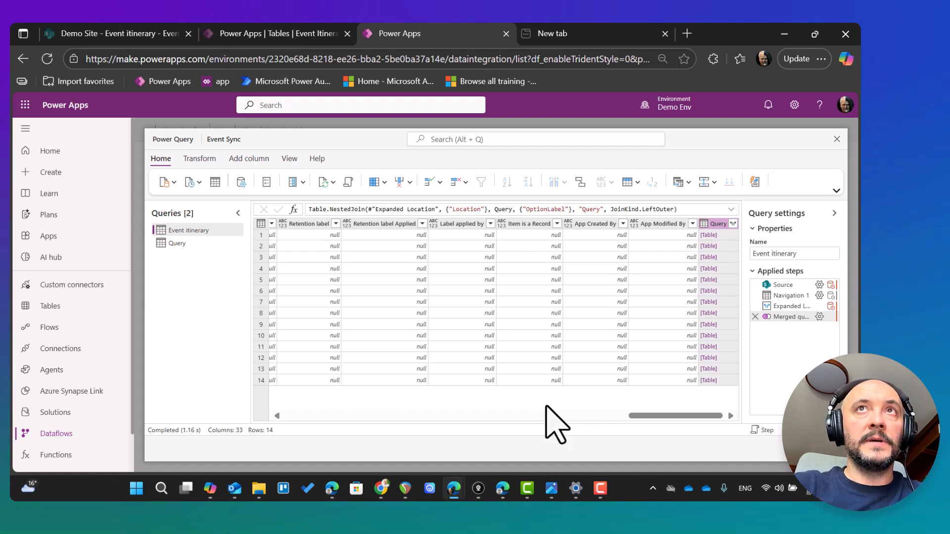
Expand the merged Query column to OptionValue only, excluding OptionLabel, and check the values against the Location column.
{"action": "left_click", "coordinate": [733, 224]}
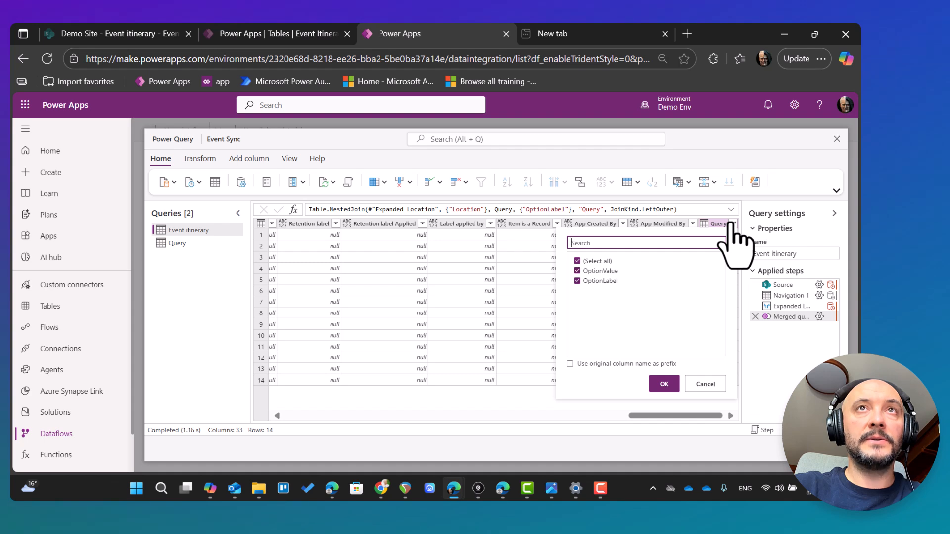
{"action": "left_click", "coordinate": [577, 281]}
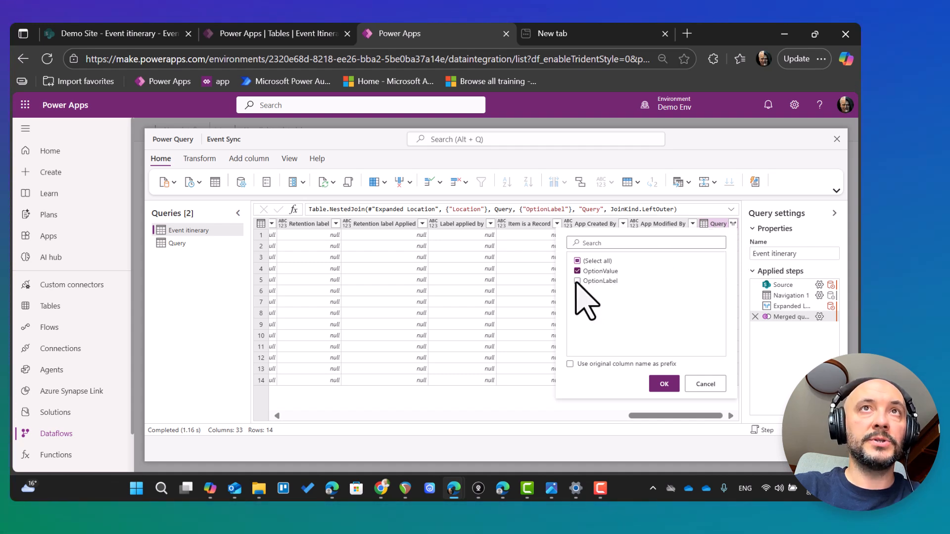
{"action": "left_click", "coordinate": [664, 385]}
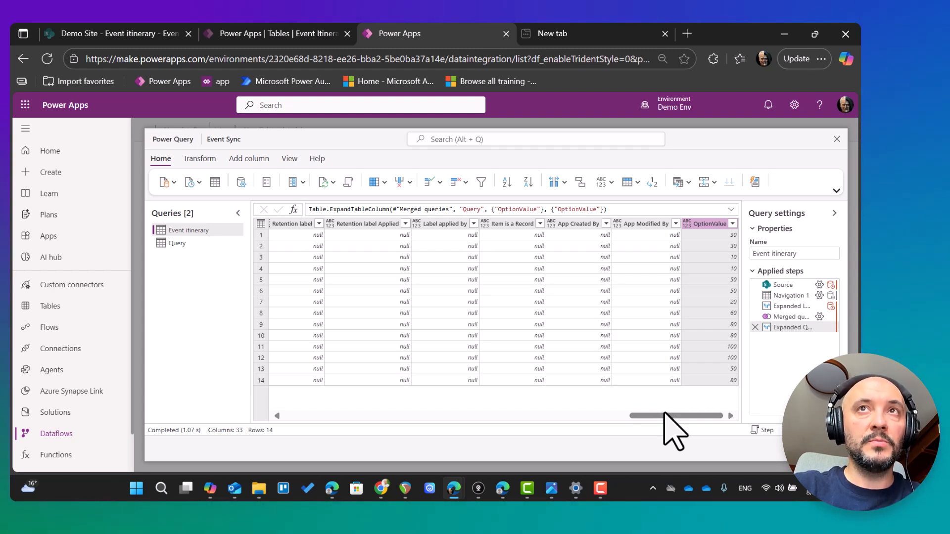
{"action": "left_click_drag", "start_coordinate": [666, 415], "coordinate": [320, 416]}
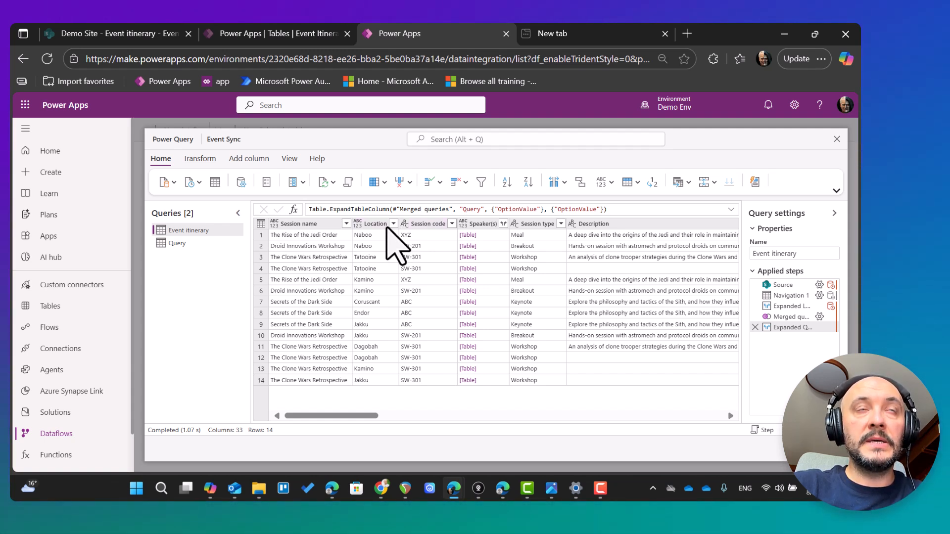
{"action": "left_click_drag", "start_coordinate": [339, 417], "coordinate": [717, 434]}
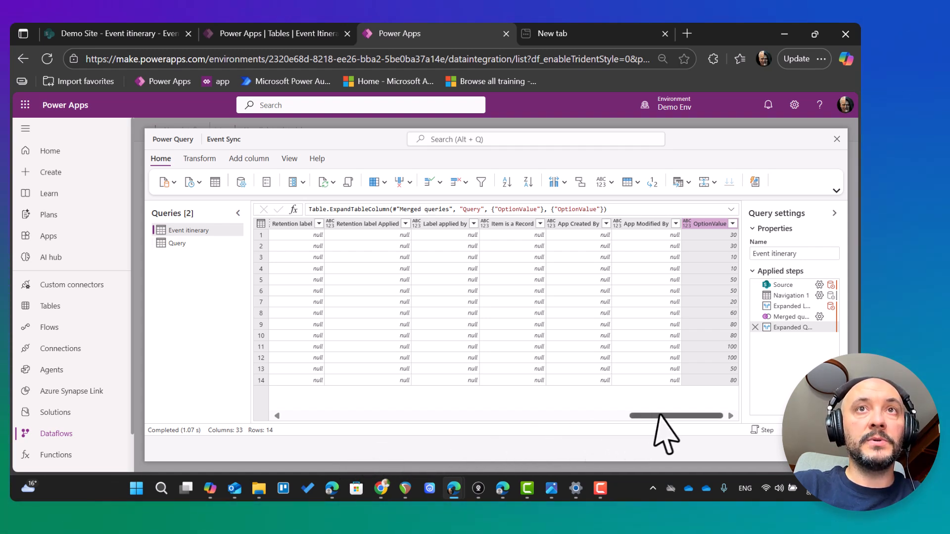
{"action": "left_click_drag", "start_coordinate": [657, 415], "coordinate": [313, 415]}
Add a GroupedRows Table.Group step to the Event itinerary code, grouping by ID, Session name, Session code and Description and combining Location and OptionValue as comma-separated text.
{"action": "right_click", "coordinate": [200, 231]}
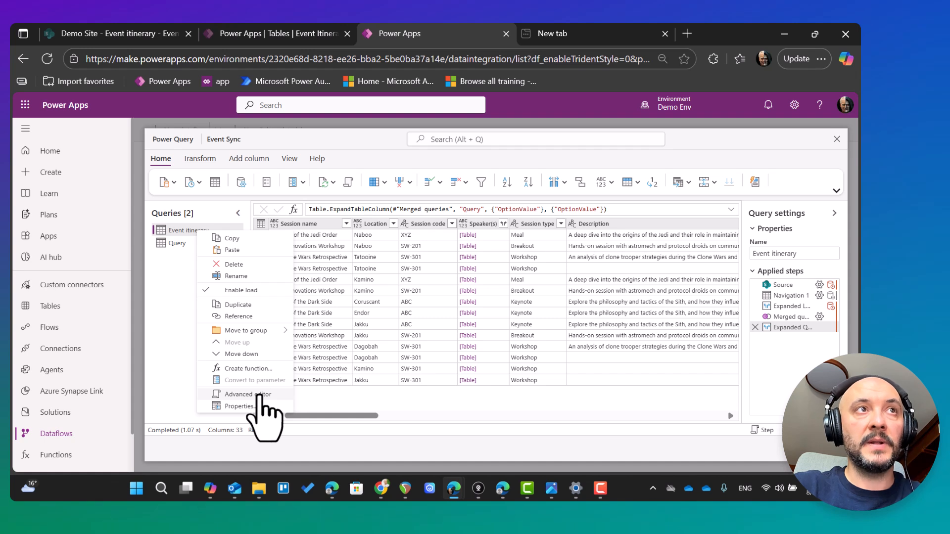
{"action": "left_click", "coordinate": [261, 394]}
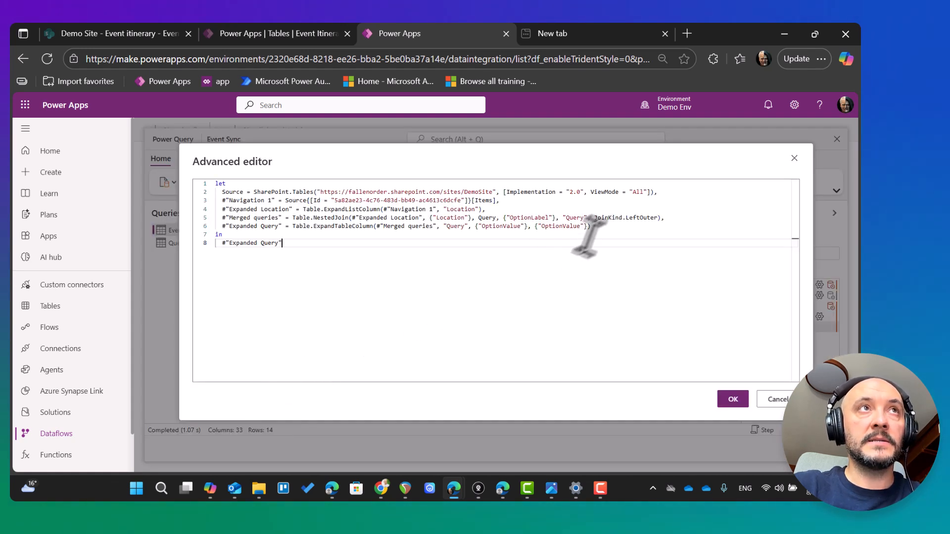
{"action": "key", "text": "Return"}
{"action": "key", "text": "Return"}
{"action": "key", "text": "Return"}
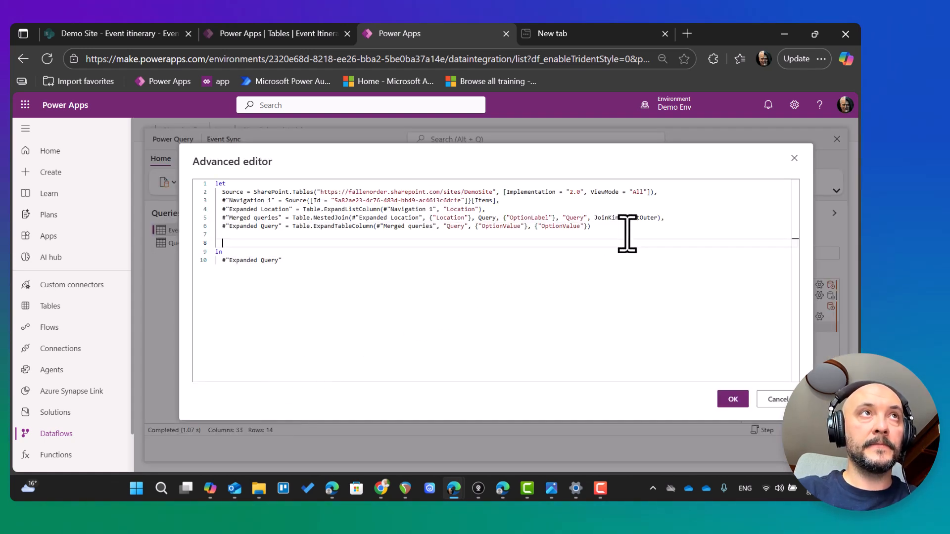
{"action": "key", "text": "Return"}
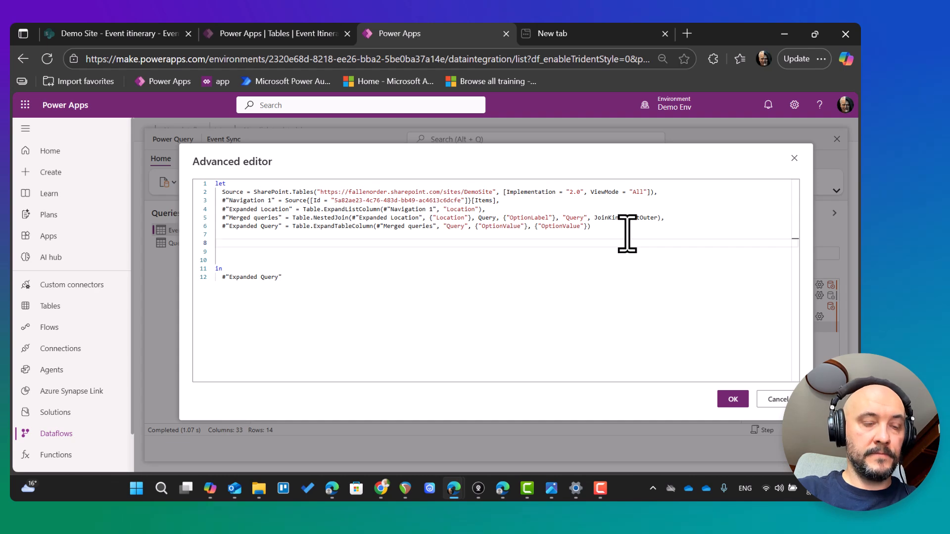
{"action": "scroll", "coordinate": [326, 291], "scroll_direction": "up", "scroll_amount": 4}
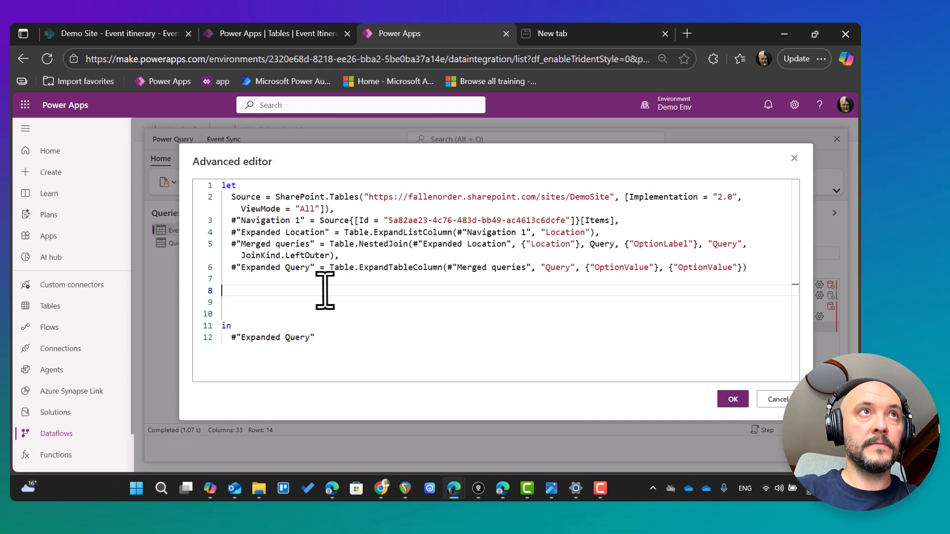
{"action": "scroll", "coordinate": [325, 290], "scroll_direction": "down", "scroll_amount": 1}
{"action": "type", "text": "#\"GroupedRows\" = Table.Group(     #\"Expanded Query\",     {\"ID\", \"Session name\", \"Session code\", \"Description\"},     {         {\"Location\", each Text.Combine(_[Location], \", \"), type text},         {\"OptionValue\", each Text.Combine(List.Transform(_[OptionValue], Text.From), \", \"), type text}     } )"}
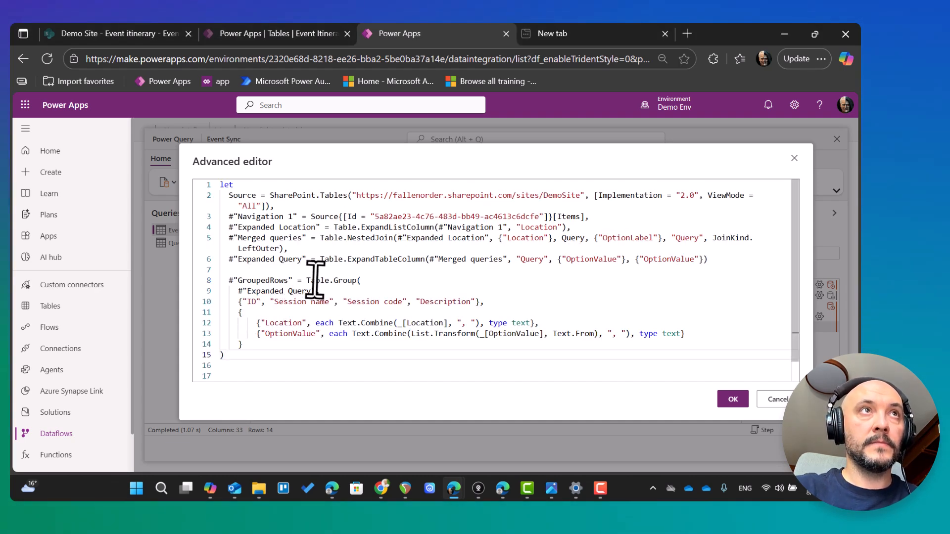
{"action": "scroll", "coordinate": [316, 280], "scroll_direction": "down", "scroll_amount": 1}
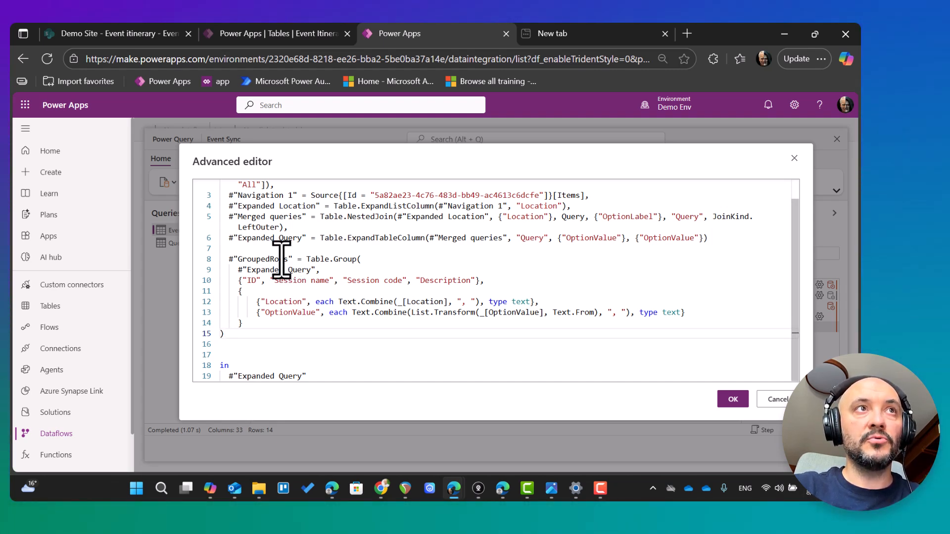
Replace Expanded Query with GroupedRows as the output after "in" in the query code.
{"action": "double_click", "coordinate": [254, 259]}
{"action": "key", "text": "ctrl+c"}
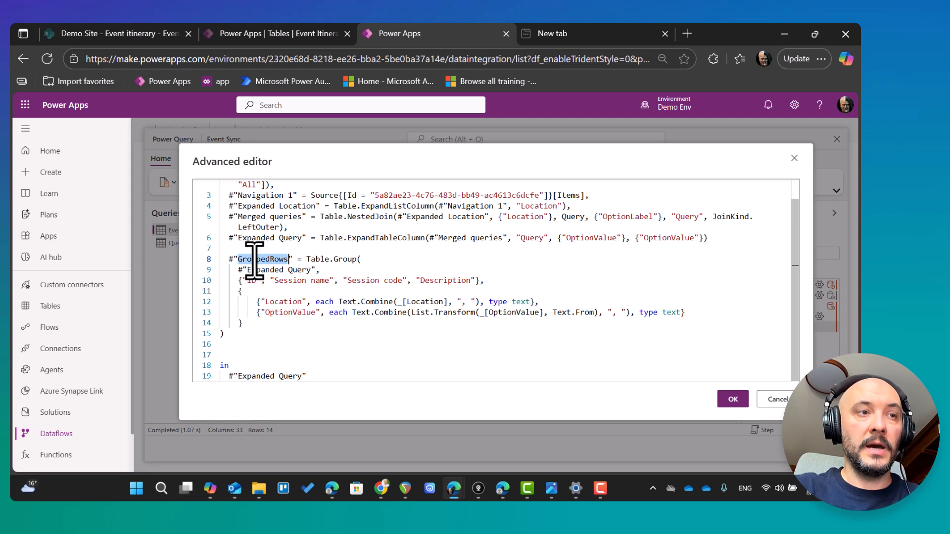
{"action": "left_click_drag", "start_coordinate": [238, 376], "coordinate": [302, 374]}
{"action": "key", "text": "ctrl+v"}
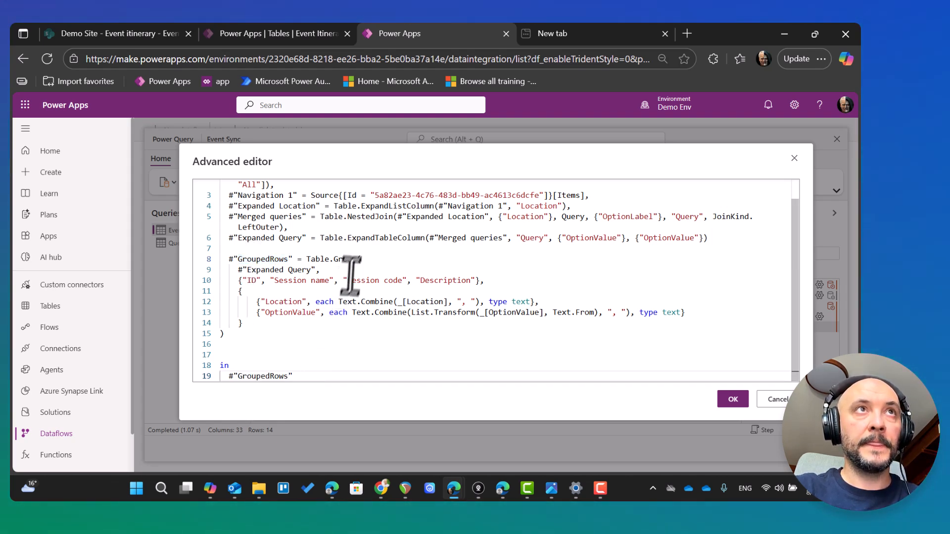
Review the GroupedRows source step Expanded Query and its grouping columns ID, Session name, Session code and Description.
{"action": "left_click", "coordinate": [257, 270]}
{"action": "left_click_drag", "start_coordinate": [324, 269], "coordinate": [237, 271]}
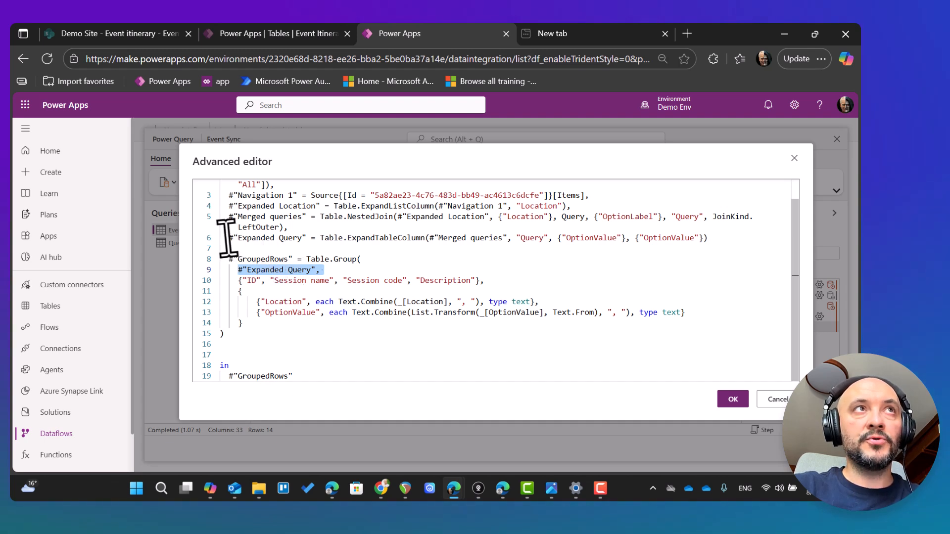
{"action": "left_click_drag", "start_coordinate": [228, 238], "coordinate": [323, 238]}
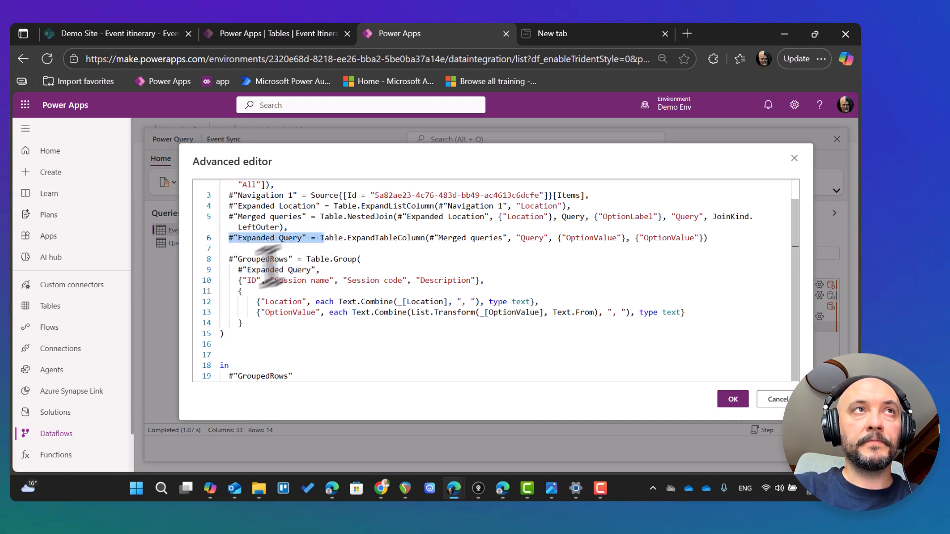
{"action": "left_click_drag", "start_coordinate": [238, 281], "coordinate": [350, 282]}
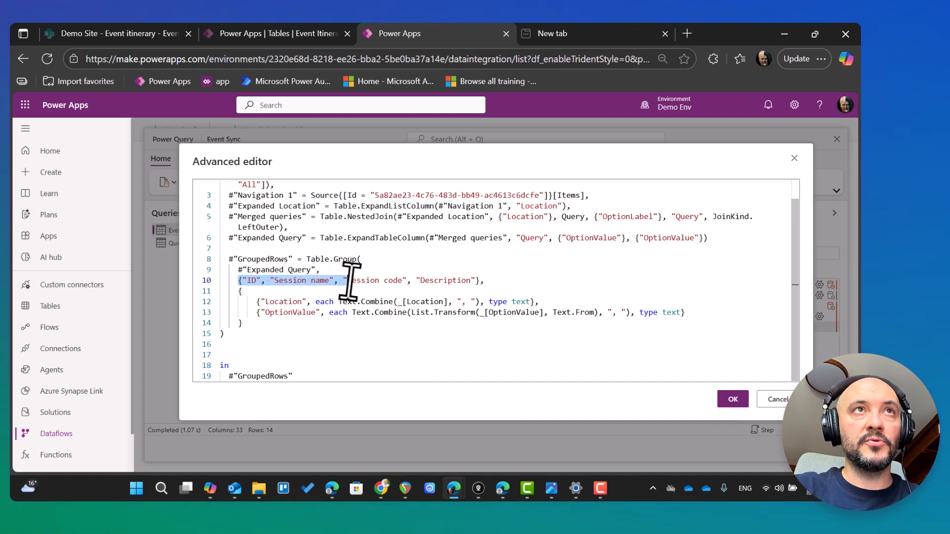
{"action": "left_click", "coordinate": [272, 291]}
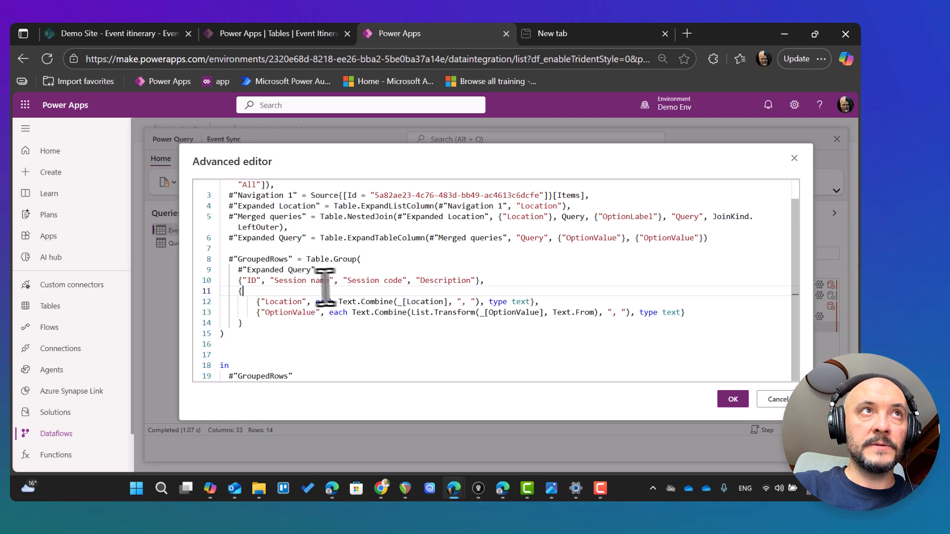
{"action": "double_click", "coordinate": [253, 281]}
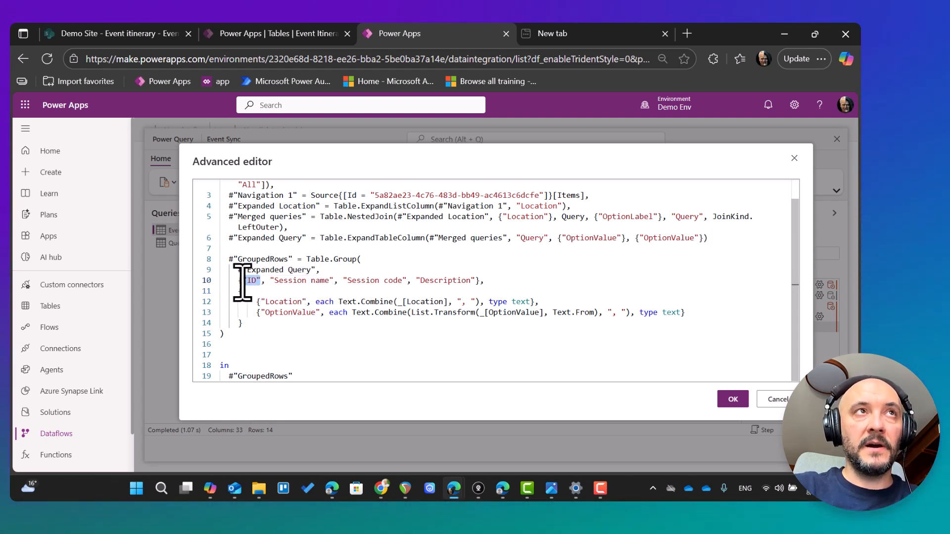
{"action": "left_click_drag", "start_coordinate": [266, 281], "coordinate": [474, 280]}
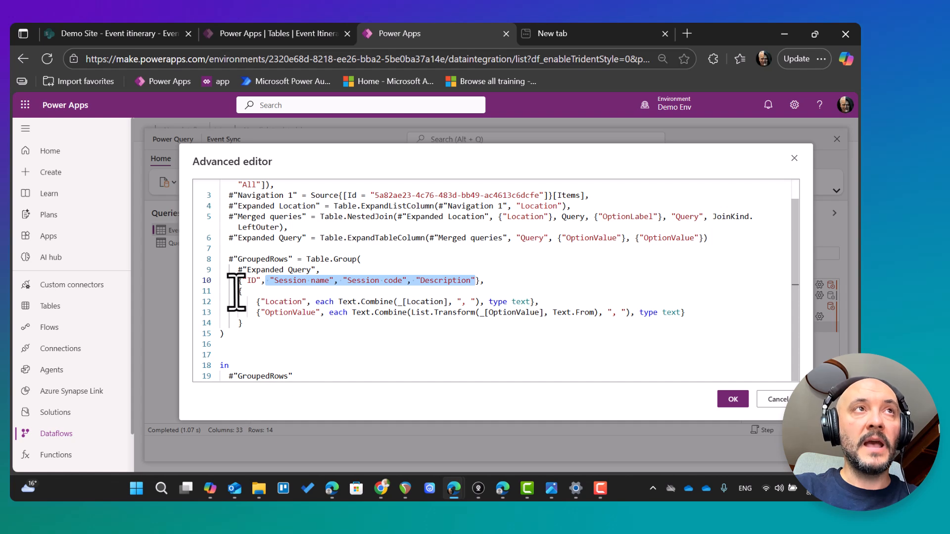
Review how the Location and OptionValue aggregations in GroupedRows use Text.Combine and the text type.
{"action": "left_click_drag", "start_coordinate": [237, 292], "coordinate": [244, 323]}
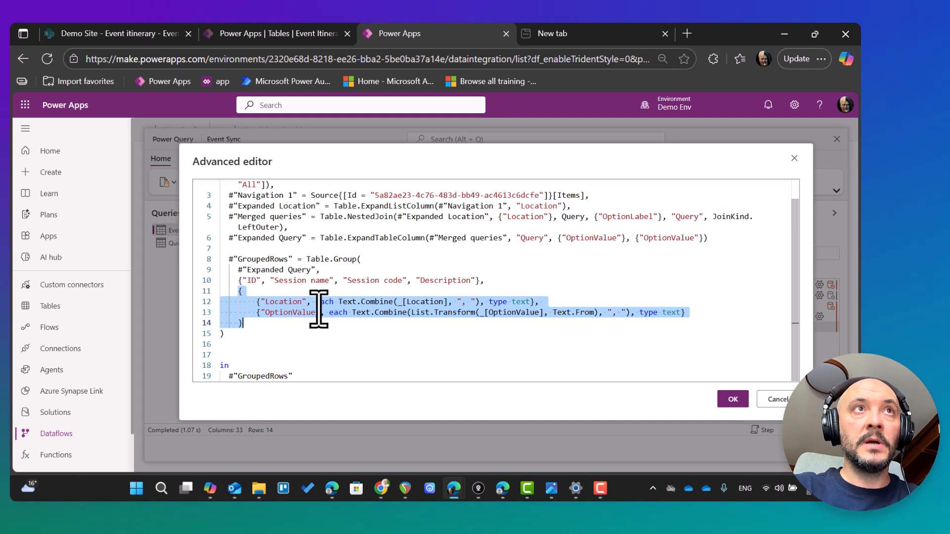
{"action": "left_click", "coordinate": [553, 302]}
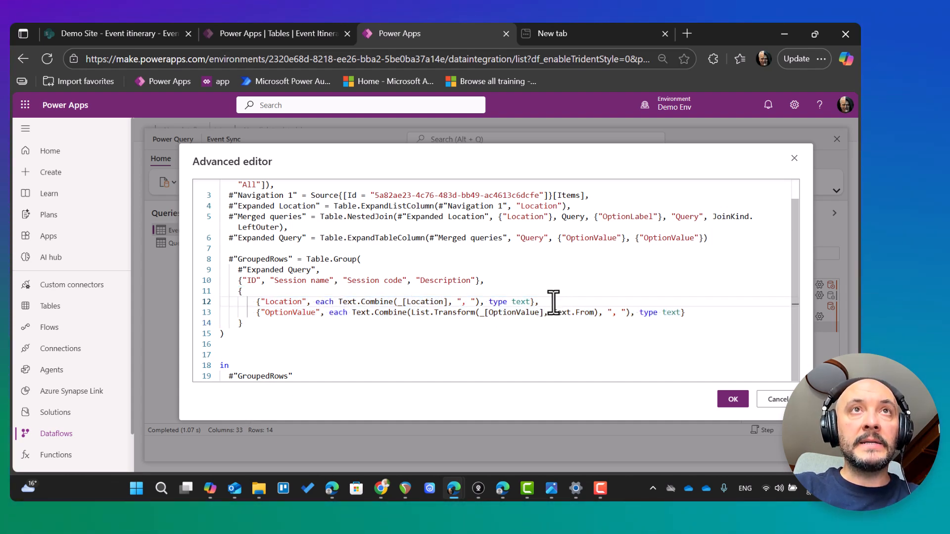
{"action": "left_click_drag", "start_coordinate": [553, 302], "coordinate": [262, 302]}
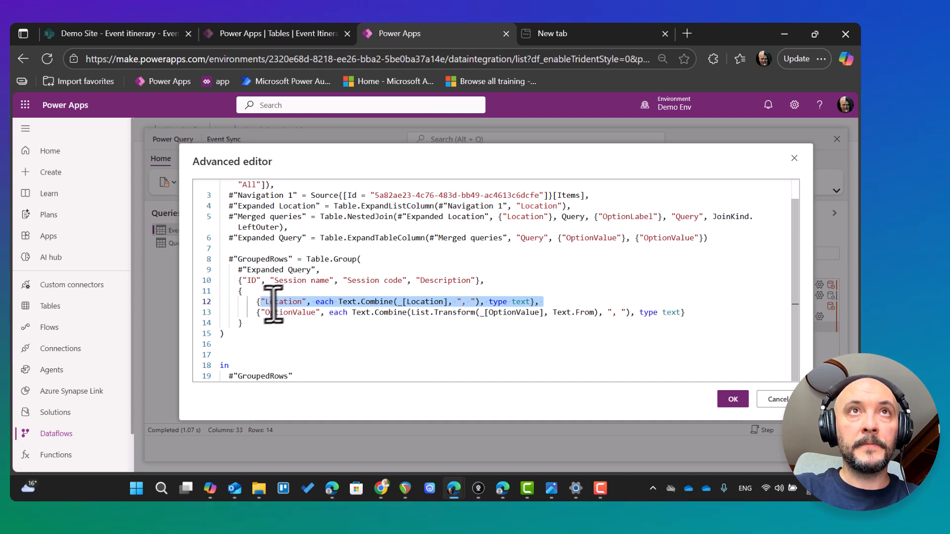
{"action": "left_click_drag", "start_coordinate": [256, 312], "coordinate": [318, 315]}
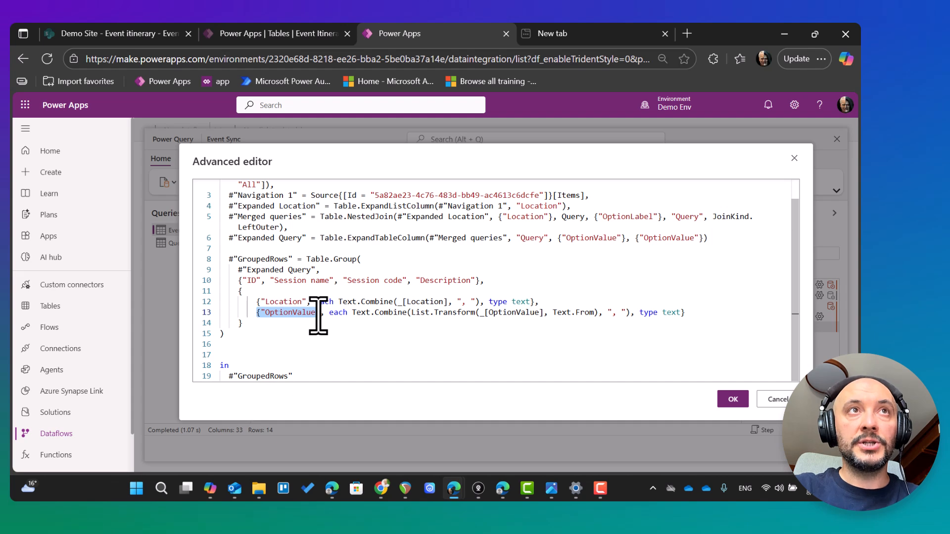
{"action": "double_click", "coordinate": [513, 312]}
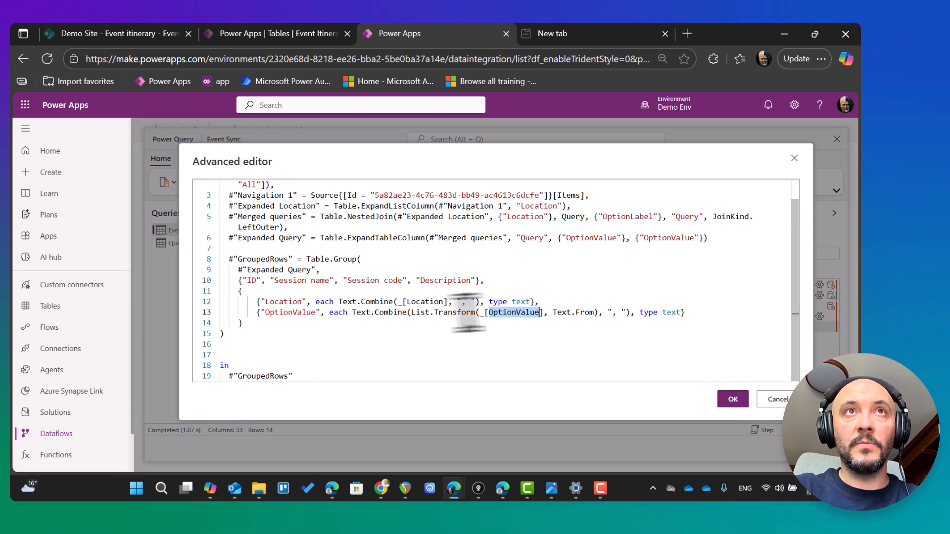
{"action": "double_click", "coordinate": [289, 312]}
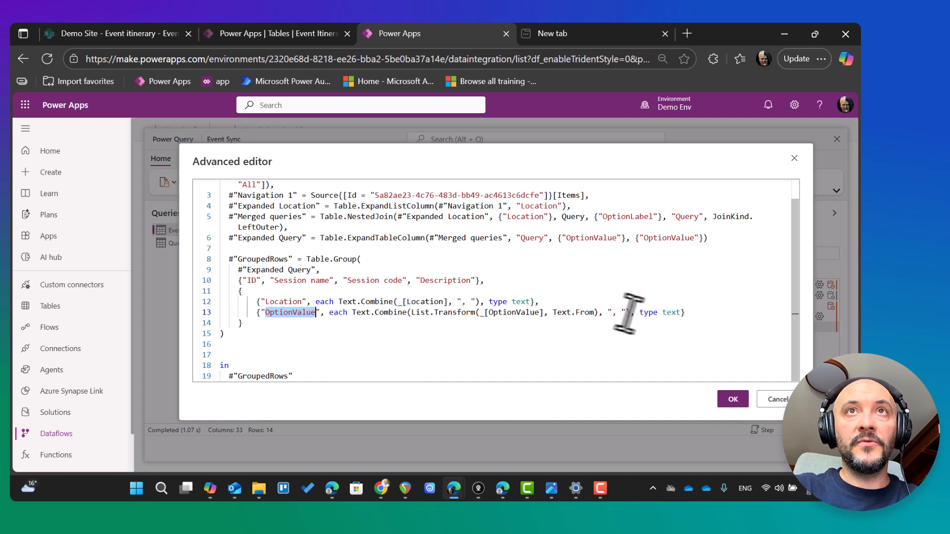
{"action": "left_click_drag", "start_coordinate": [639, 312], "coordinate": [679, 314]}
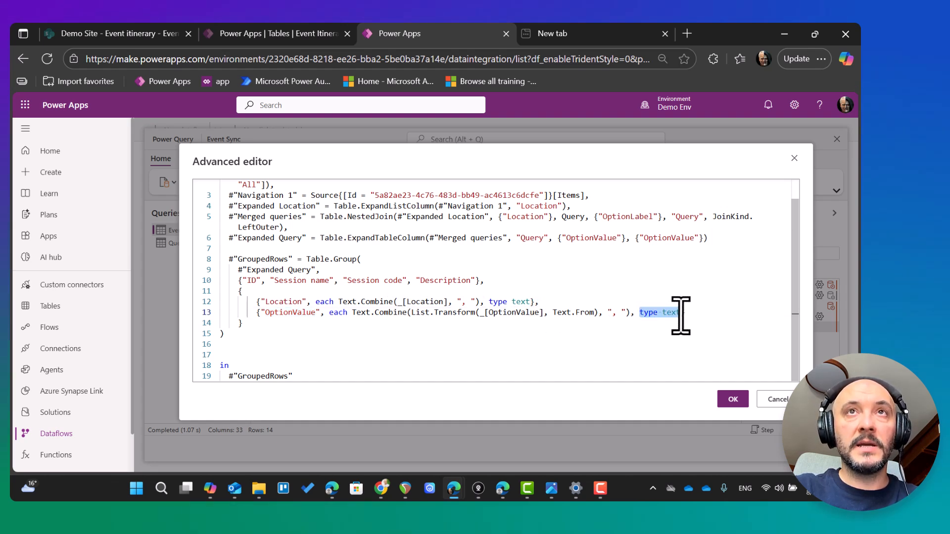
{"action": "left_click_drag", "start_coordinate": [329, 312], "coordinate": [403, 313]}
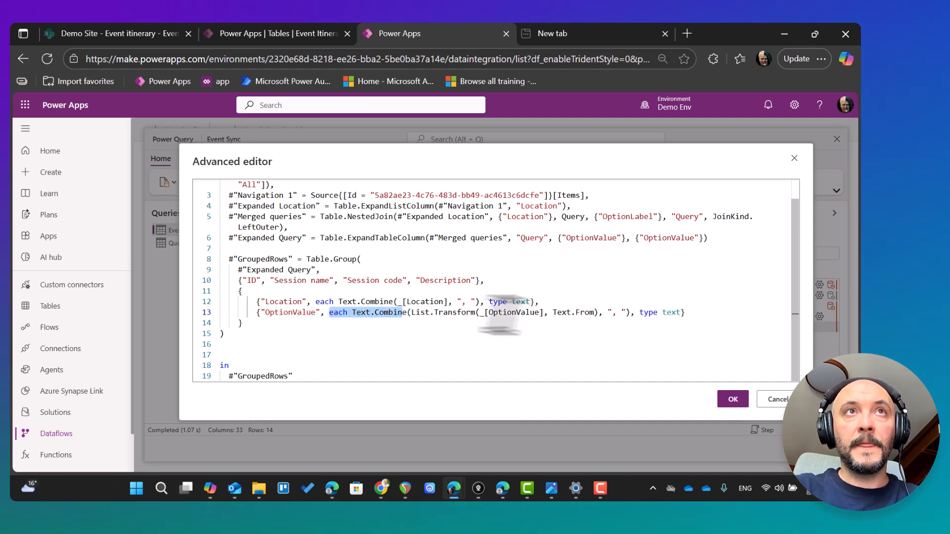
Apply the GroupedRows code to the Event itinerary query and resize the Description, Location and Session code columns to inspect the grouped rows.
{"action": "left_click_drag", "start_coordinate": [628, 315], "coordinate": [602, 319]}
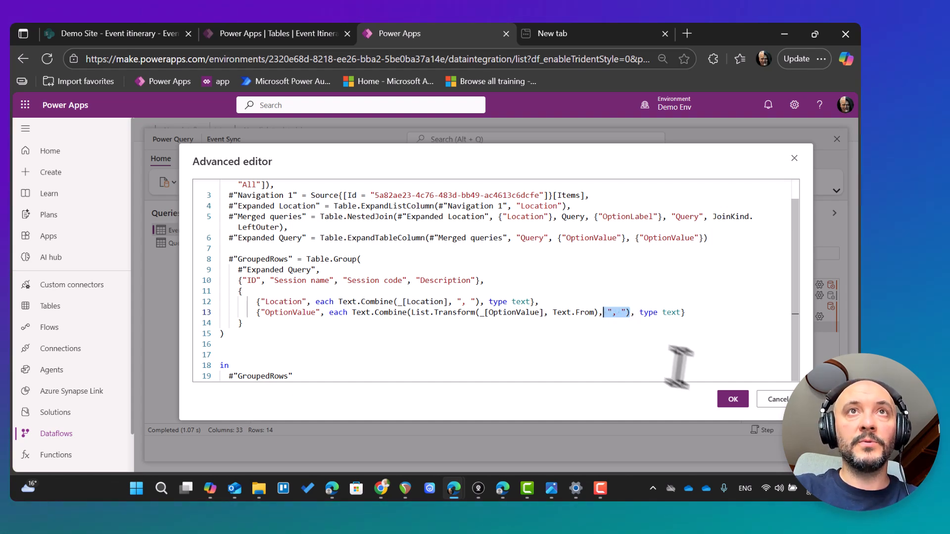
{"action": "left_click", "coordinate": [733, 399]}
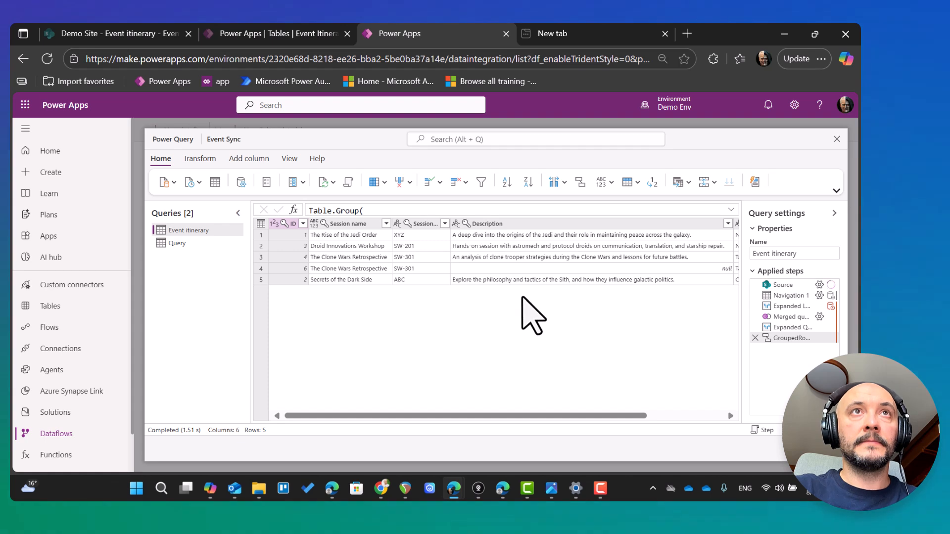
{"action": "scroll", "coordinate": [539, 418], "scroll_direction": "right", "scroll_amount": 2}
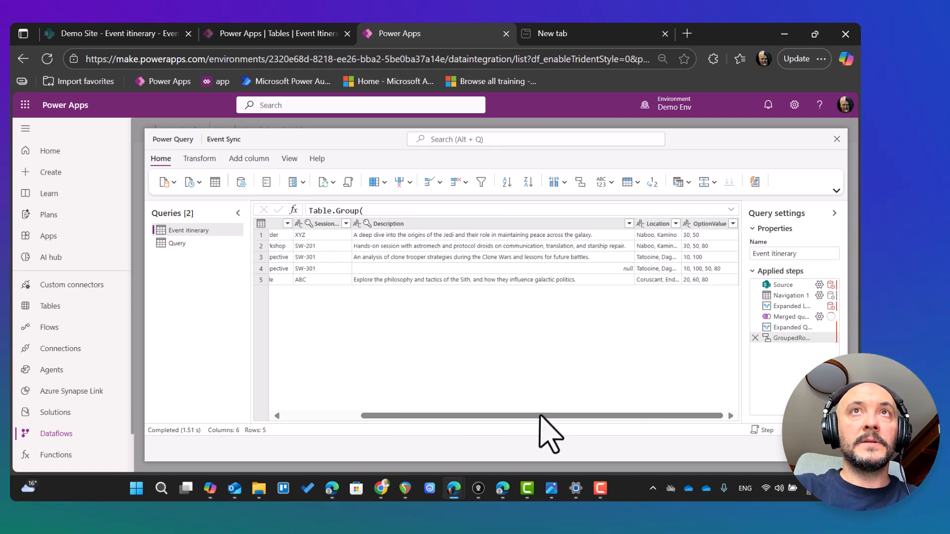
{"action": "mouse_move", "coordinate": [635, 219]}
{"action": "left_mouse_down"}
{"action": "mouse_move", "coordinate": [530, 220]}
{"action": "mouse_move", "coordinate": [640, 220]}
{"action": "left_mouse_up"}
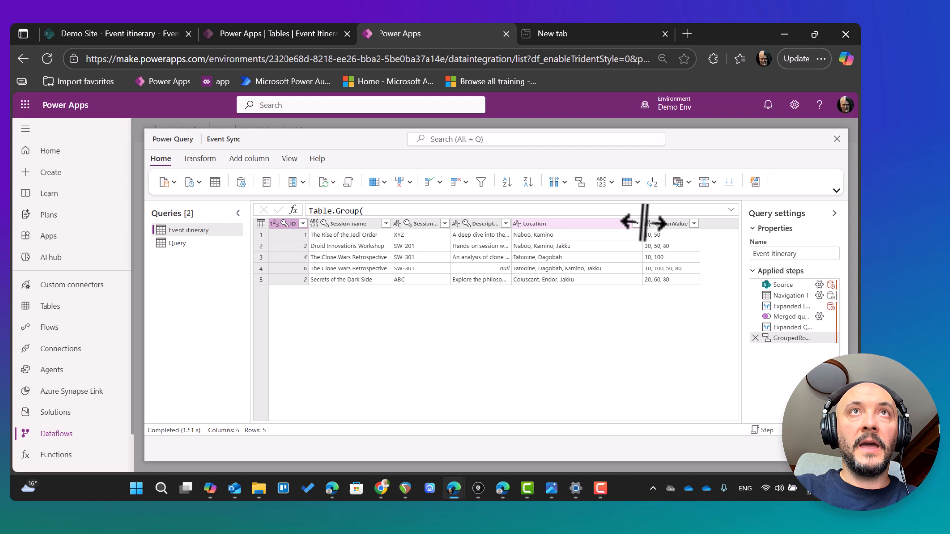
{"action": "left_click", "coordinate": [542, 236]}
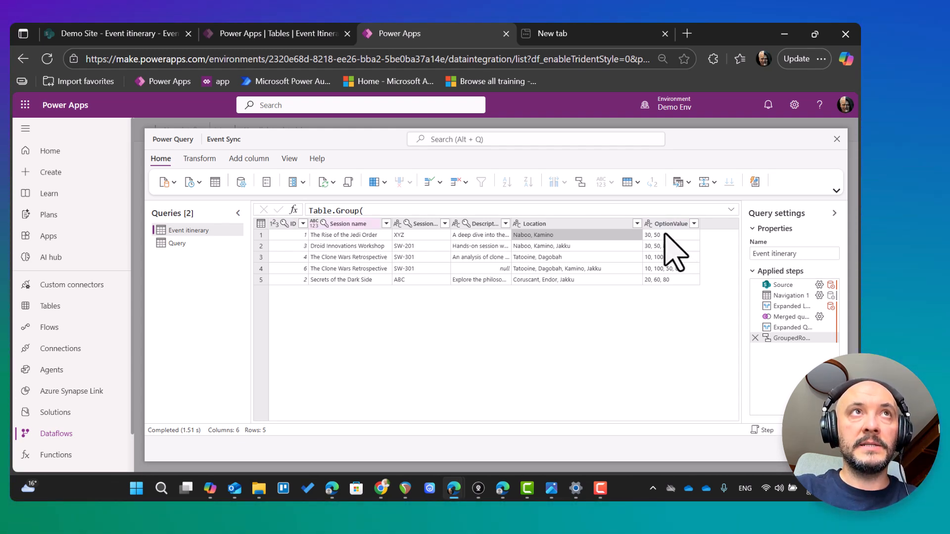
{"action": "left_click_drag", "start_coordinate": [450, 224], "coordinate": [475, 224]}
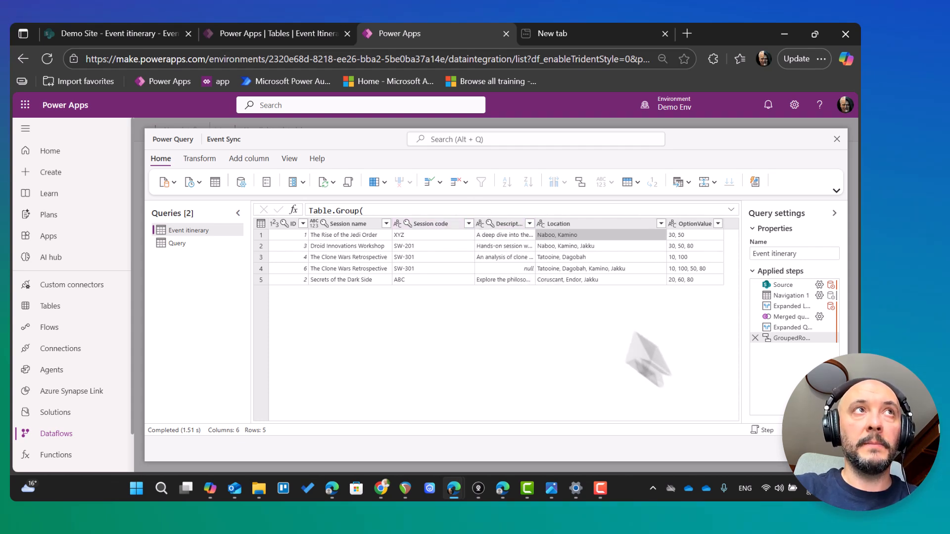
Set the Event itinerary query to load to the existing table cr8c6_EventItinerary.
{"action": "left_click", "coordinate": [809, 449]}
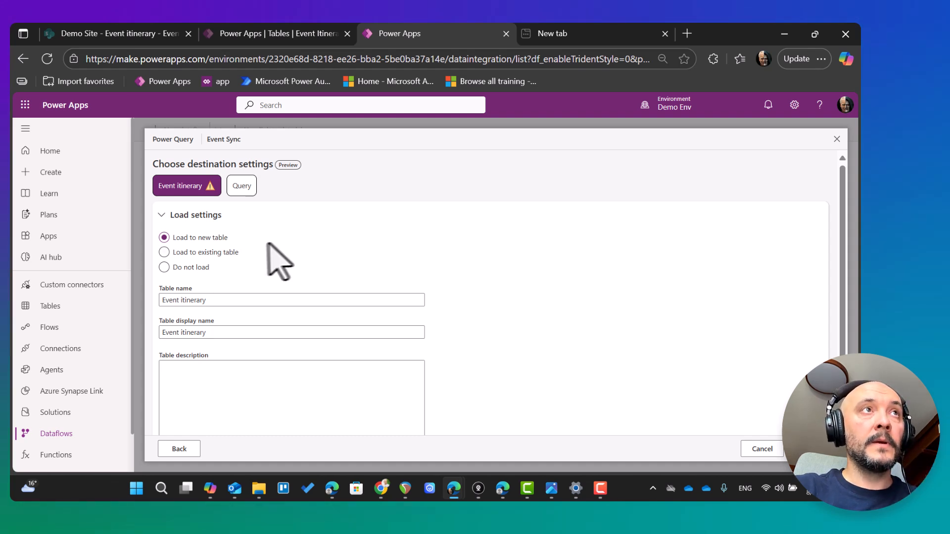
{"action": "left_click", "coordinate": [196, 253]}
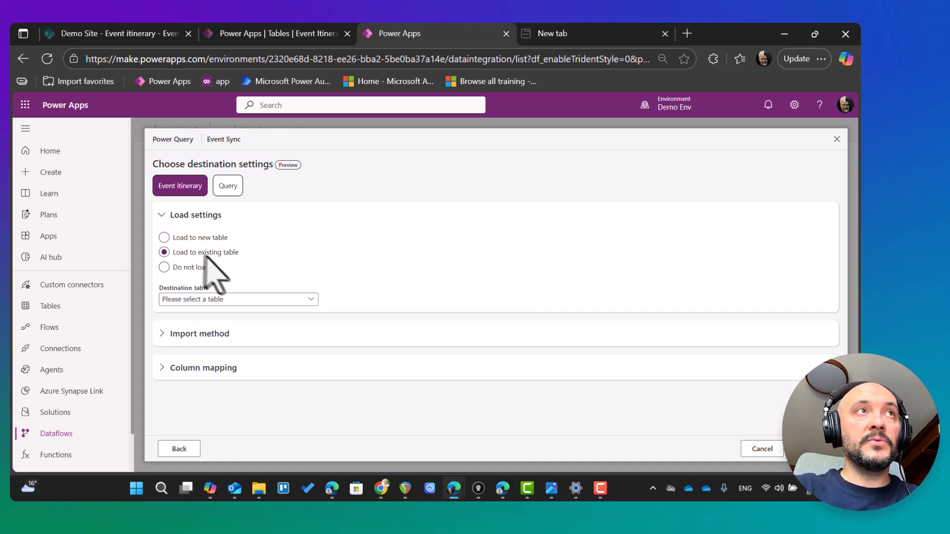
{"action": "left_click", "coordinate": [310, 301]}
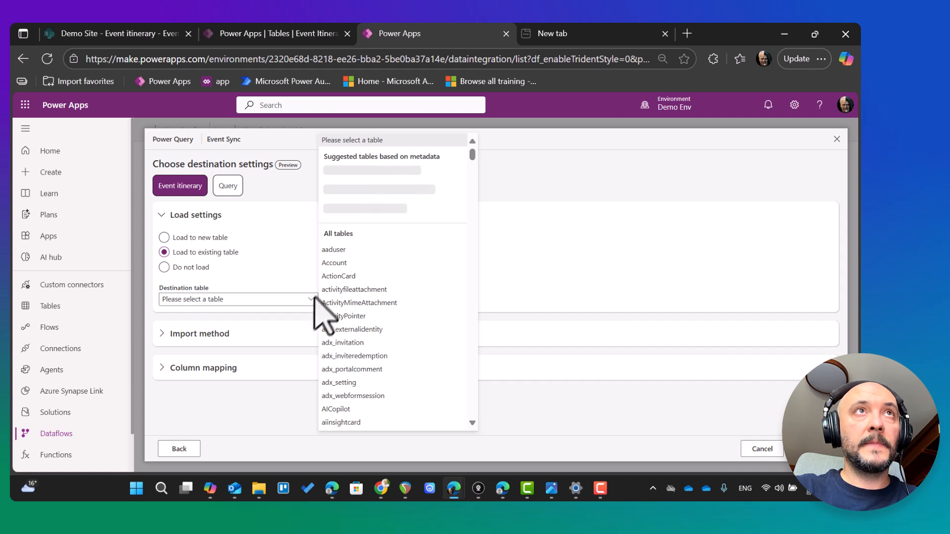
{"action": "left_click", "coordinate": [374, 172]}
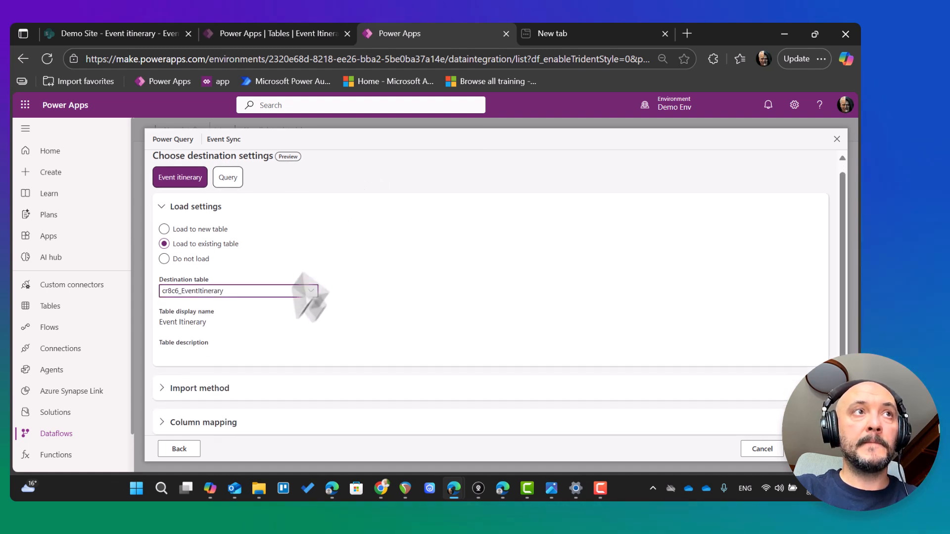
Map the OptionValue source column to cr8c6_Location and publish the dataflow with manual refresh.
{"action": "scroll", "coordinate": [267, 356], "scroll_direction": "down", "scroll_amount": 2}
{"action": "left_click", "coordinate": [208, 410]}
{"action": "scroll", "coordinate": [206, 409], "scroll_direction": "down", "scroll_amount": 3}
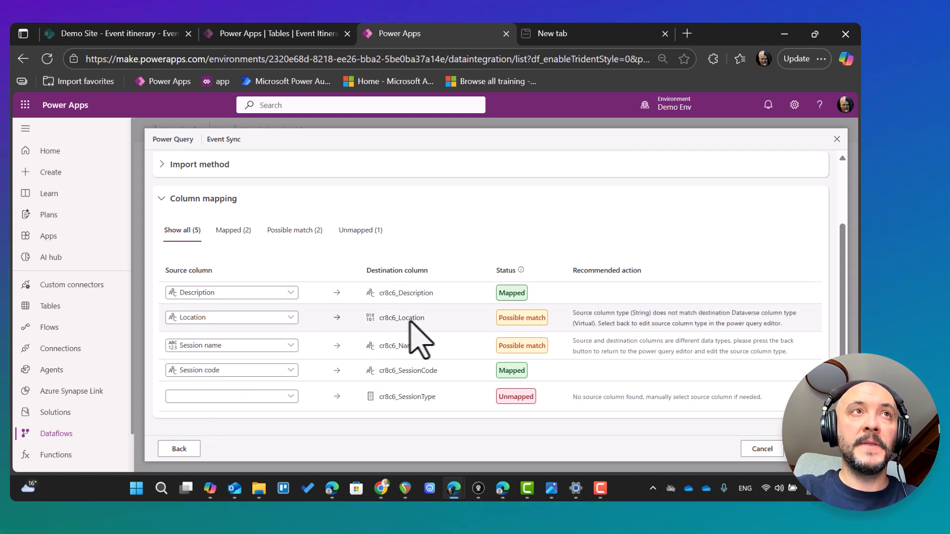
{"action": "left_click", "coordinate": [291, 317]}
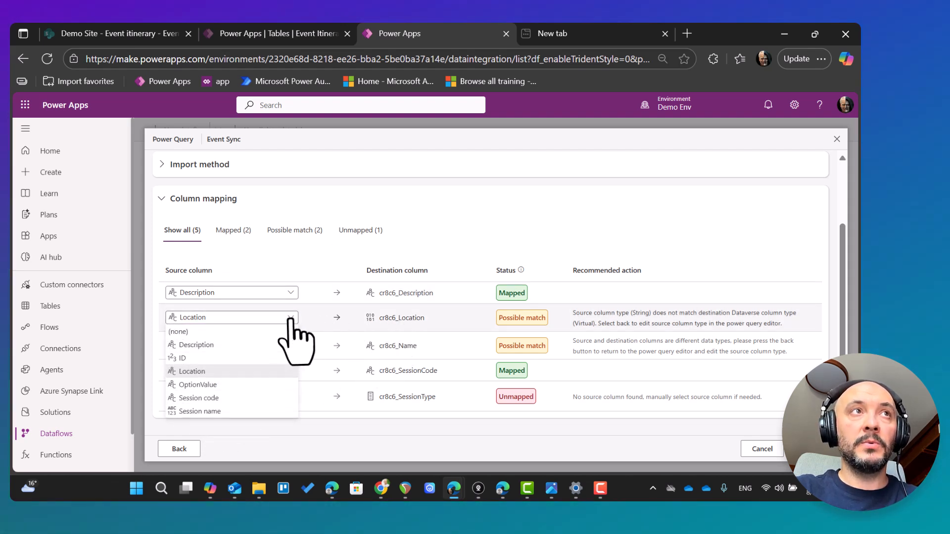
{"action": "left_click", "coordinate": [200, 385]}
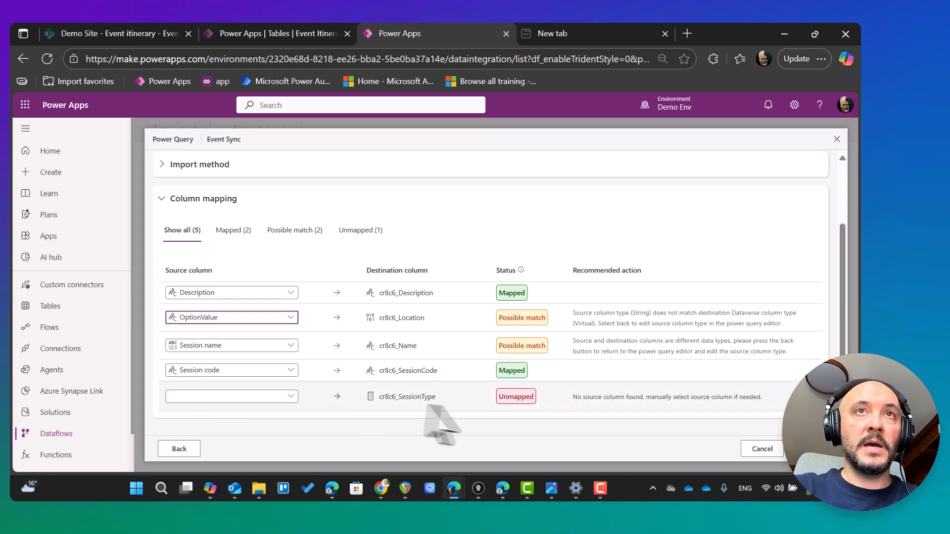
{"action": "left_click", "coordinate": [809, 449]}
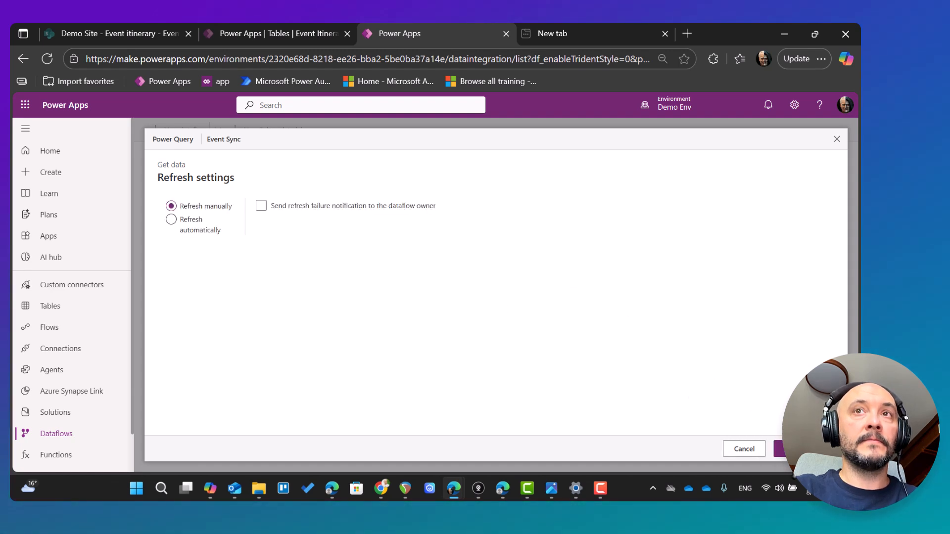
{"action": "left_click", "coordinate": [796, 449]}
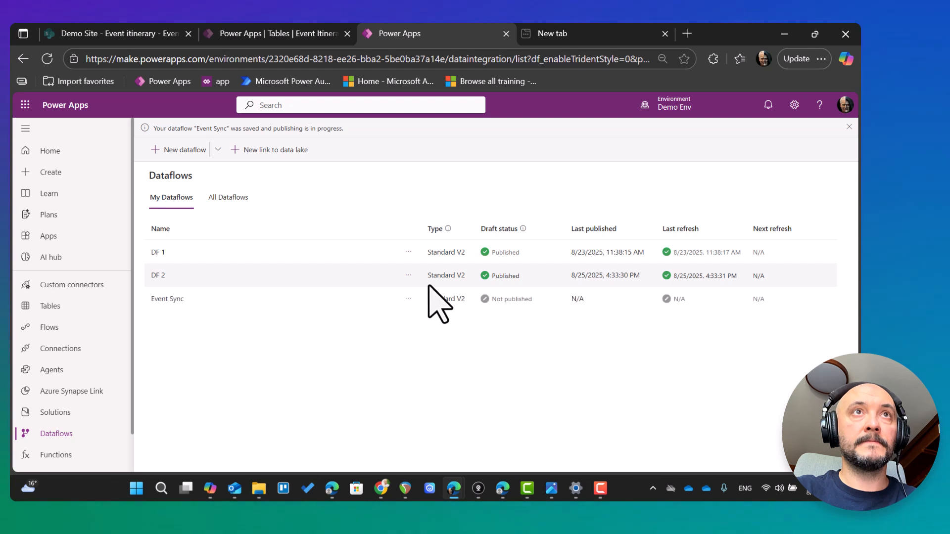
Edit the Event Sync dataflow to set Query to Do not load, republish it, and reload the dataflow list to check its status.
{"action": "left_click", "coordinate": [409, 300]}
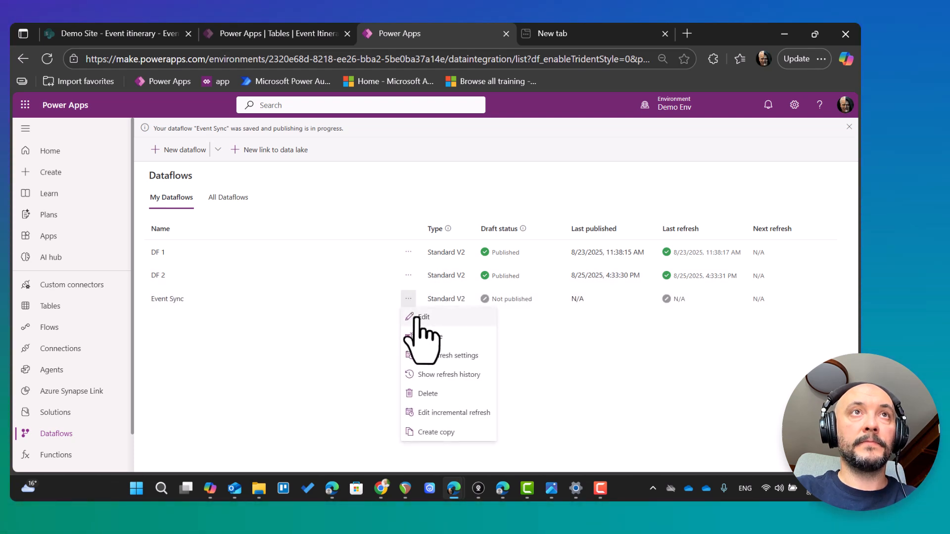
{"action": "left_click", "coordinate": [418, 317]}
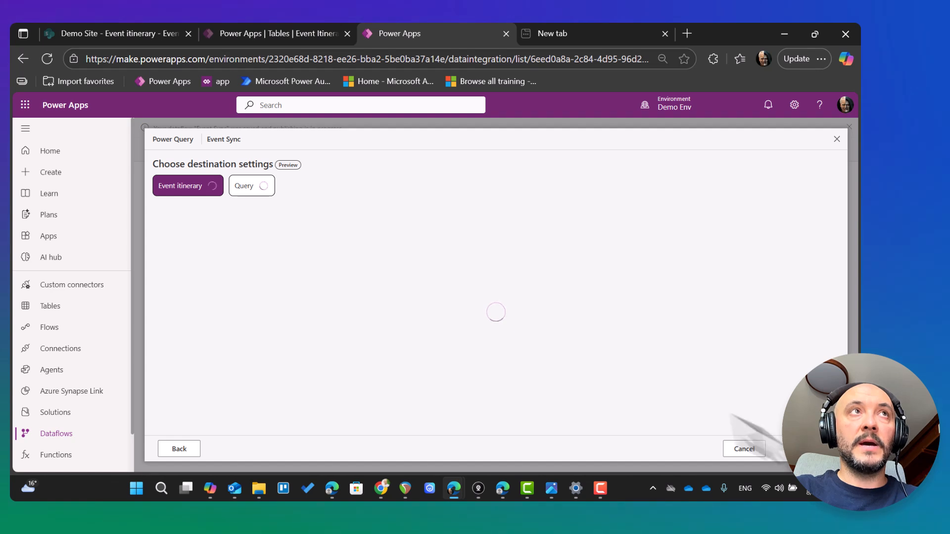
{"action": "left_click", "coordinate": [230, 188]}
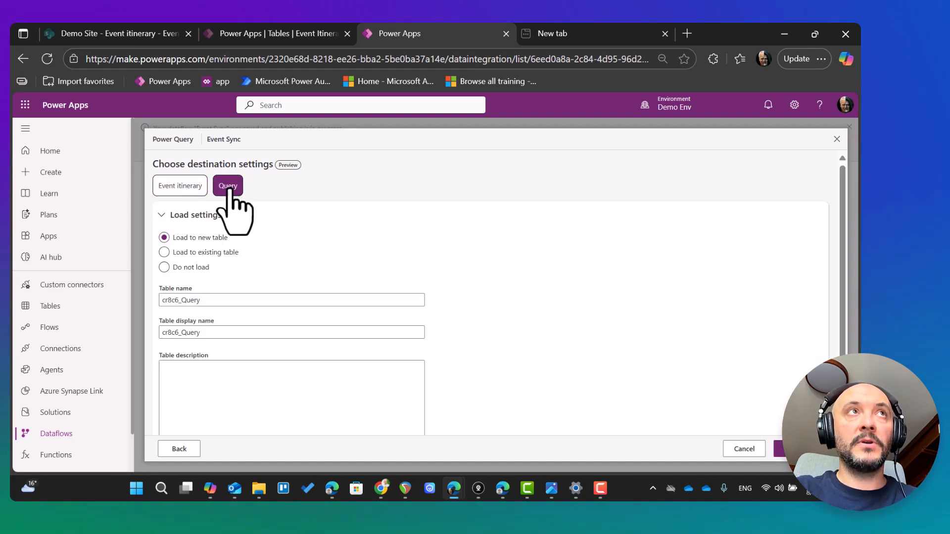
{"action": "left_click", "coordinate": [175, 266]}
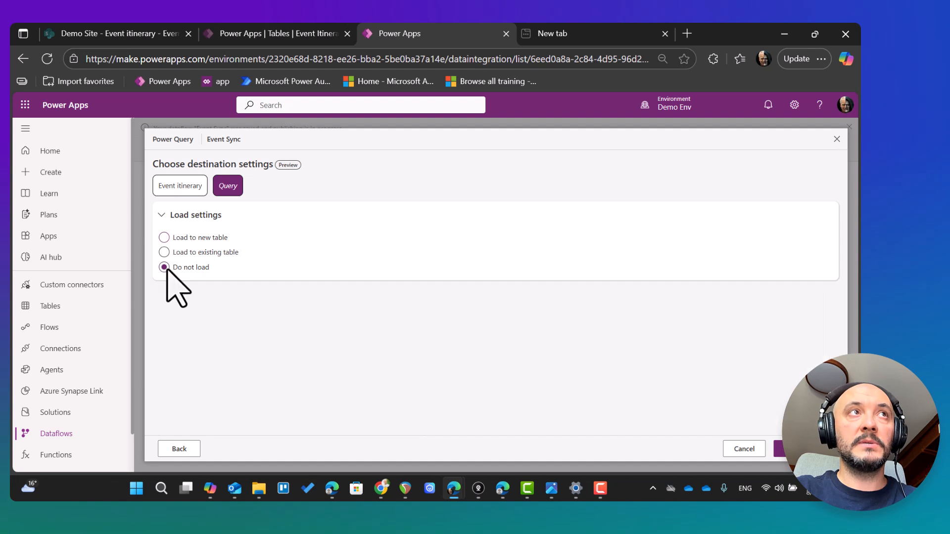
{"action": "left_click", "coordinate": [787, 449]}
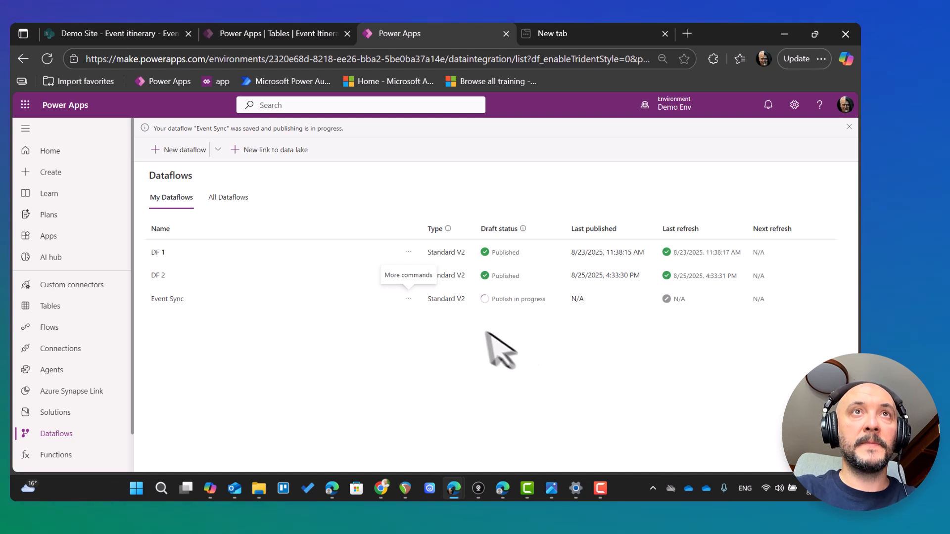
{"action": "left_click", "coordinate": [47, 58]}
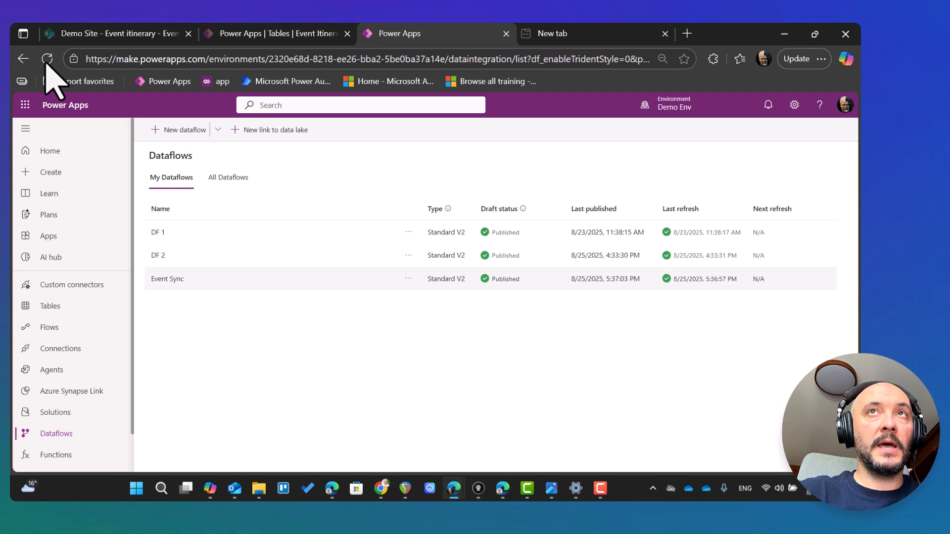
Reload the Event Itinerary table and widen its Location column to check the synced choices for each session.
{"action": "left_click", "coordinate": [279, 35]}
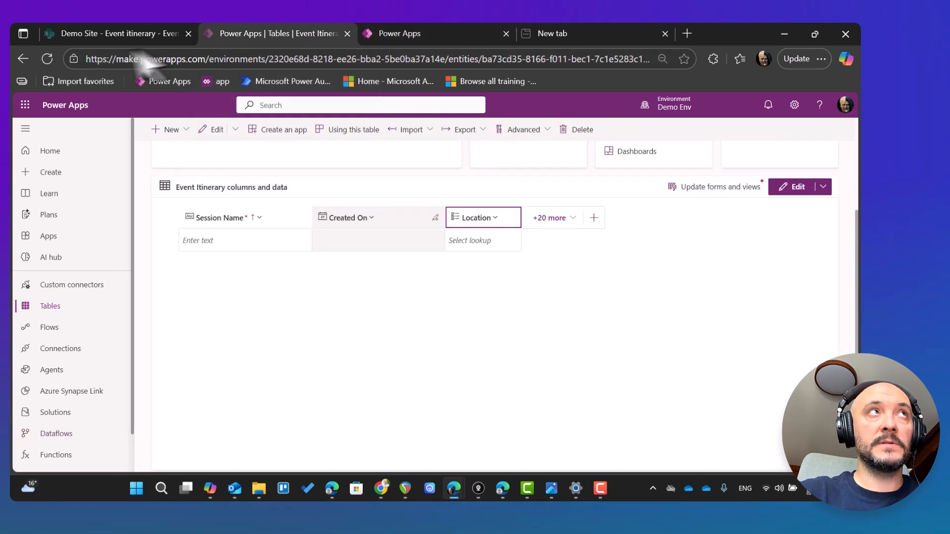
{"action": "left_click", "coordinate": [47, 59]}
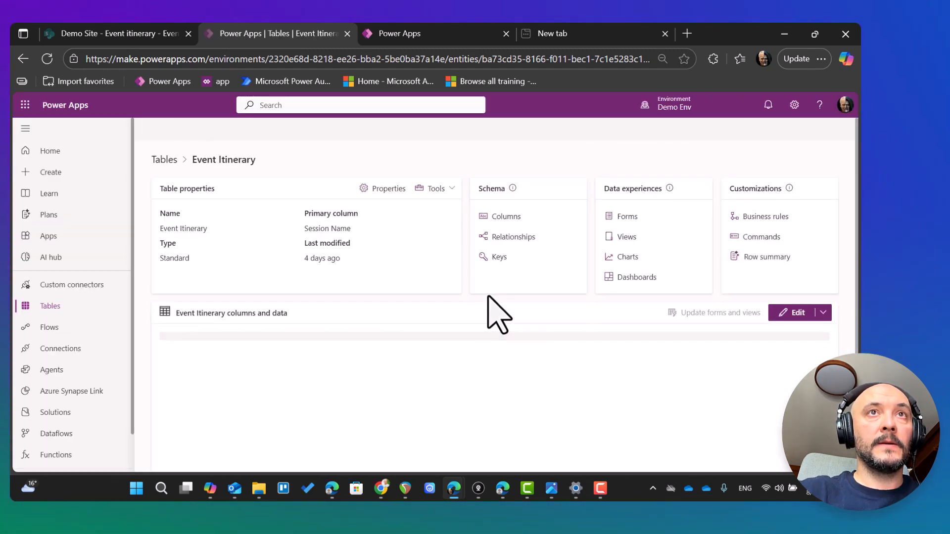
{"action": "scroll", "coordinate": [488, 296], "scroll_direction": "down", "scroll_amount": 3}
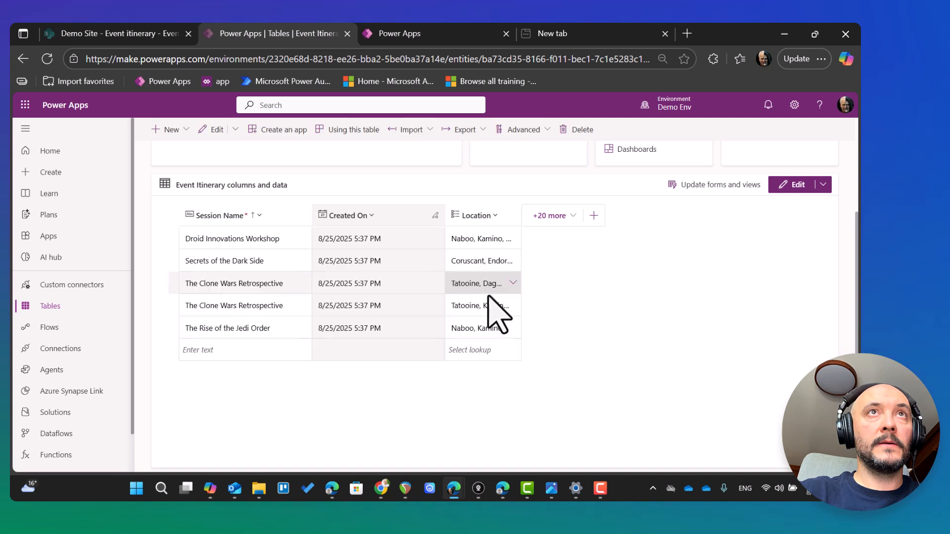
{"action": "left_click_drag", "start_coordinate": [521, 215], "coordinate": [643, 217]}
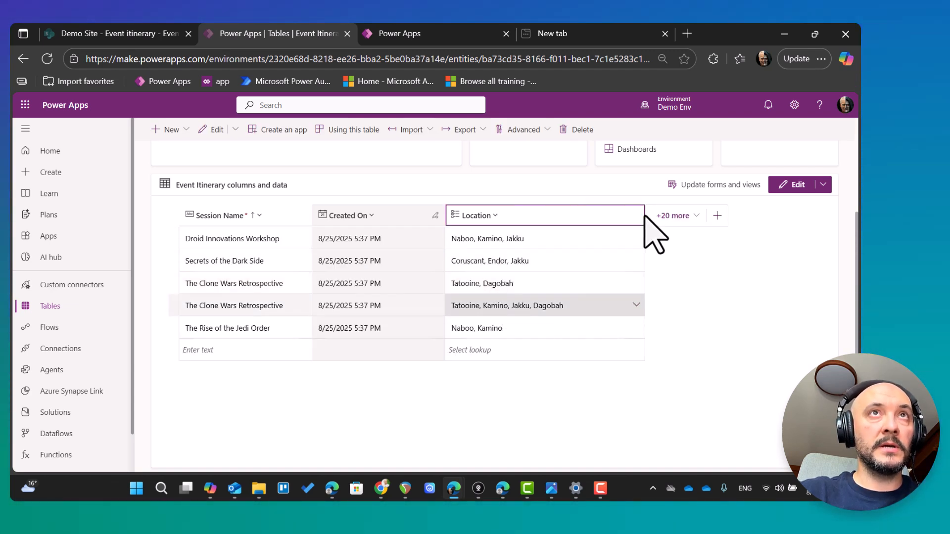